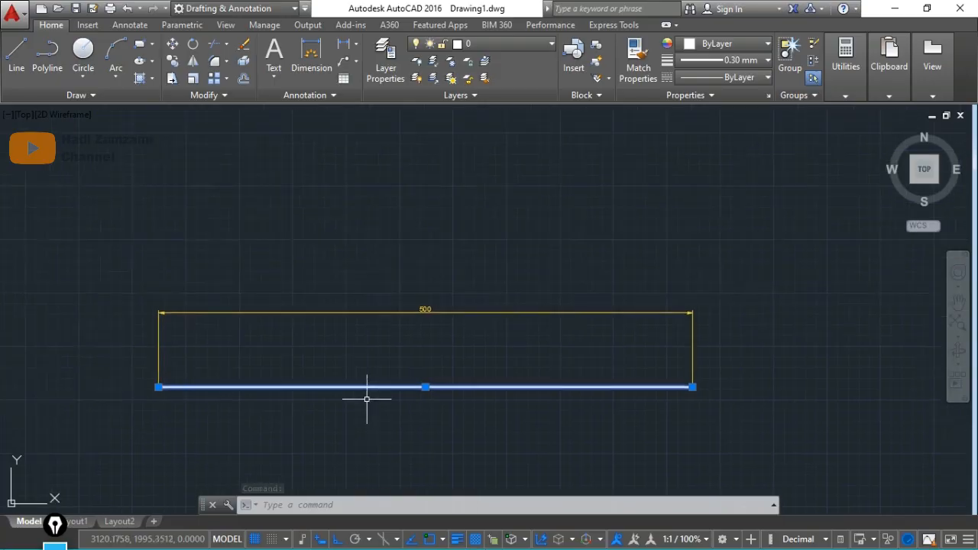
scroll(367, 398, "up", 2)
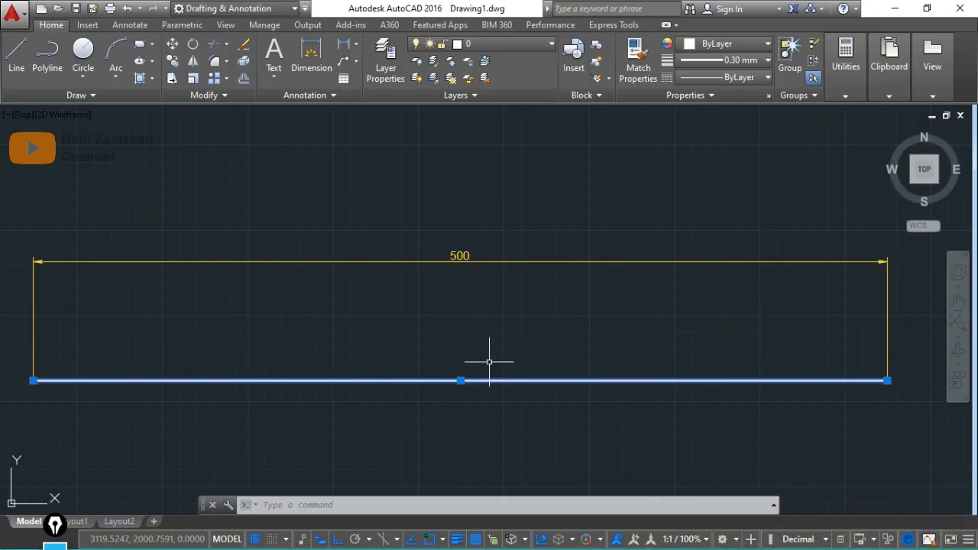
key("Escape")
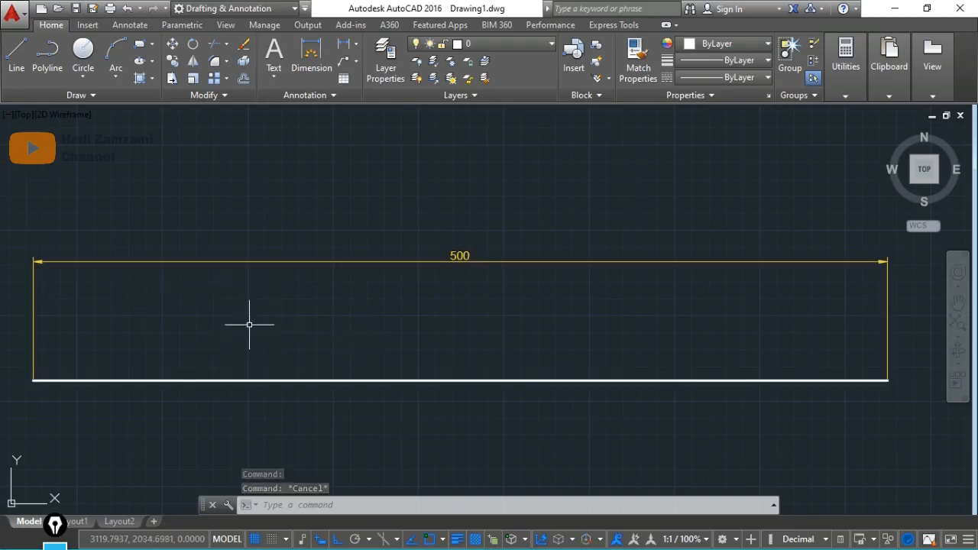
type("DIV")
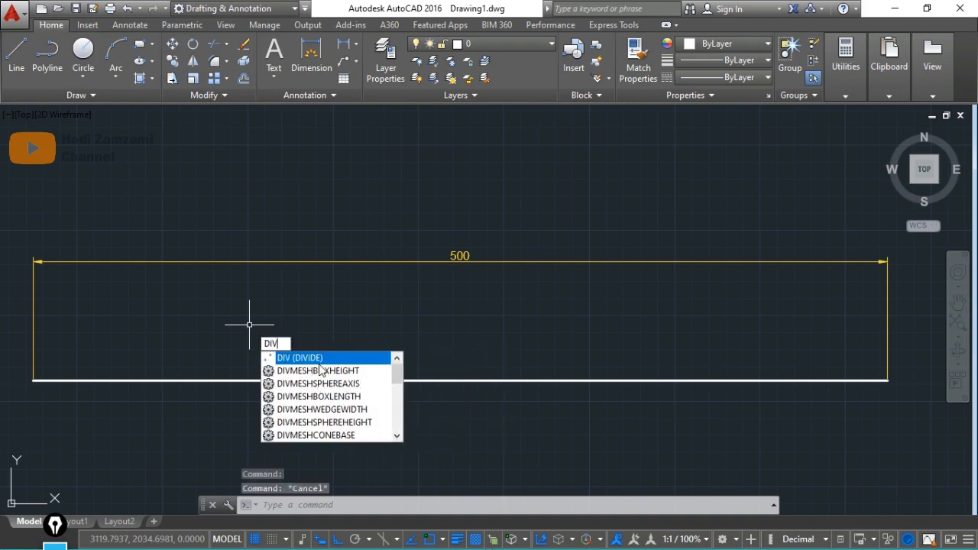
key("Escape")
key("Escape")
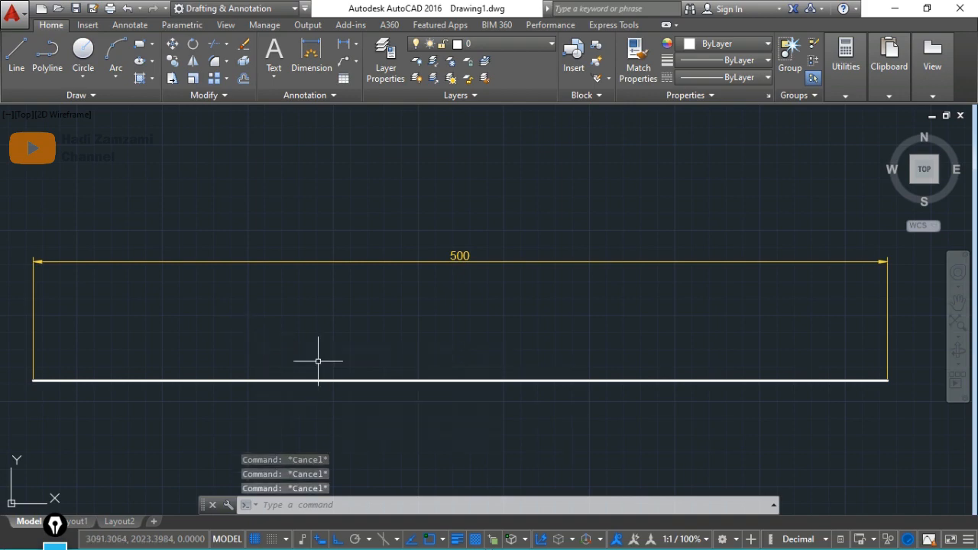
type("DI")
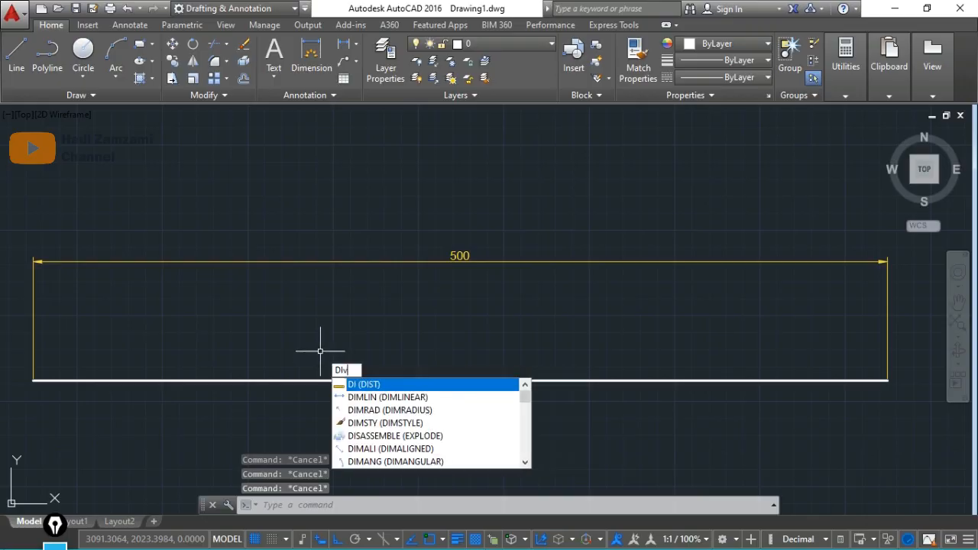
type("VIDE")
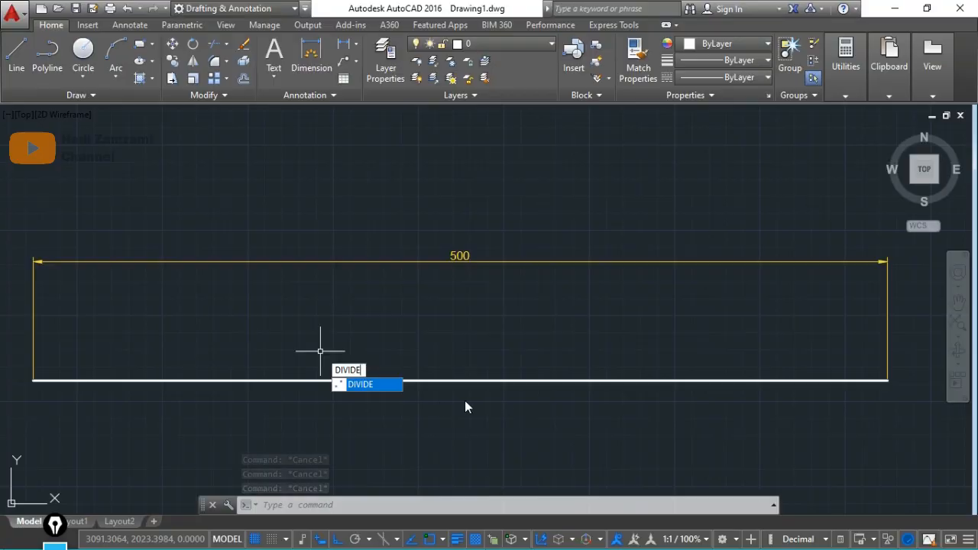
key("Escape")
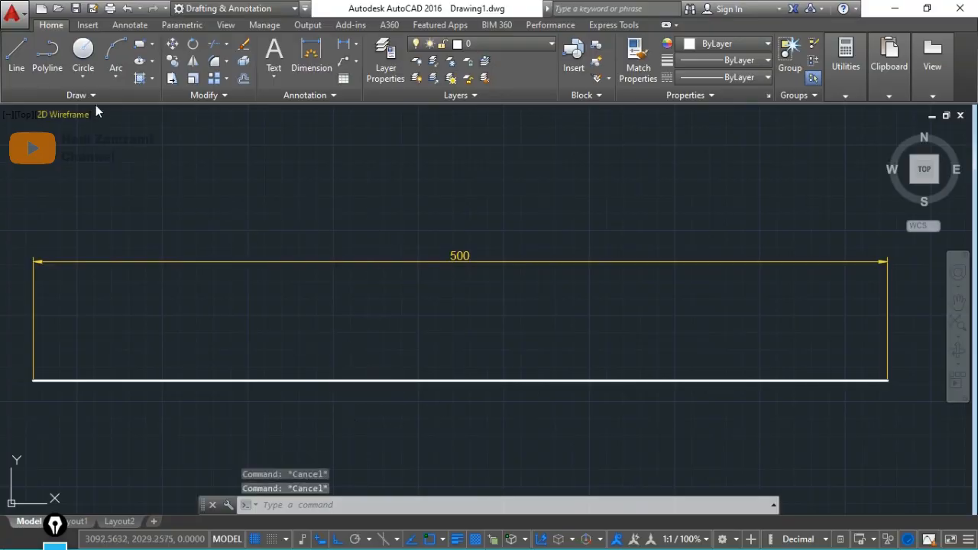
Divide the 500-long horizontal line into 5 equal segments with the Divide command.
left_click(735, 542)
left_click(98, 96)
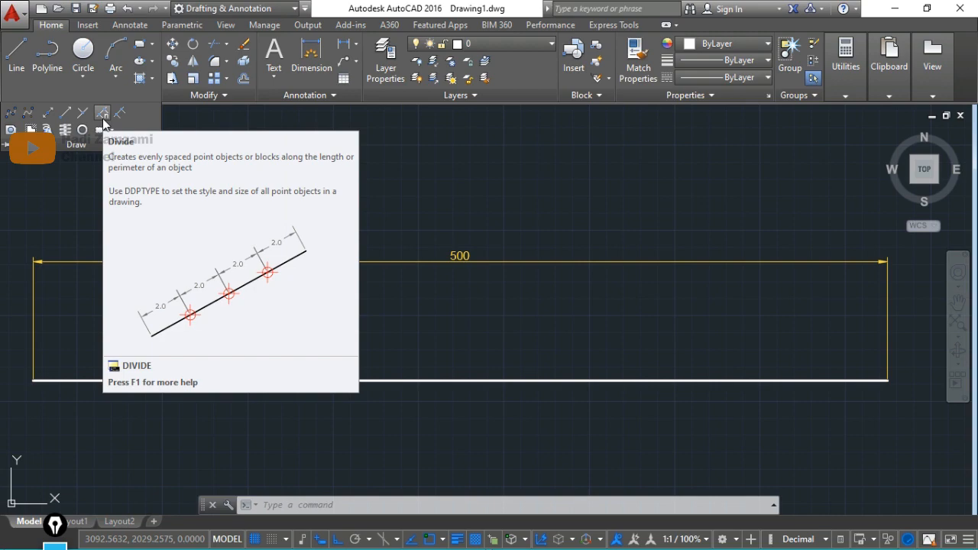
left_click(103, 118)
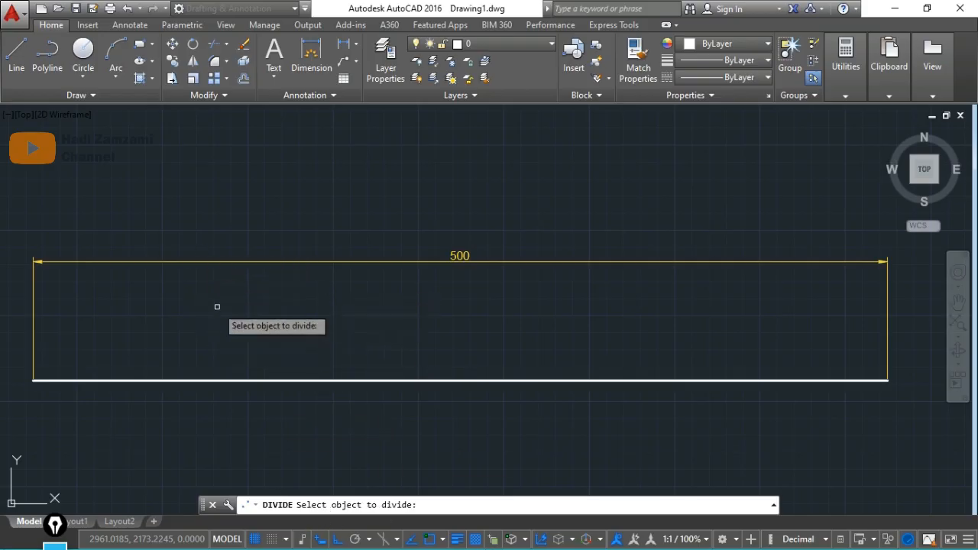
left_click(278, 382)
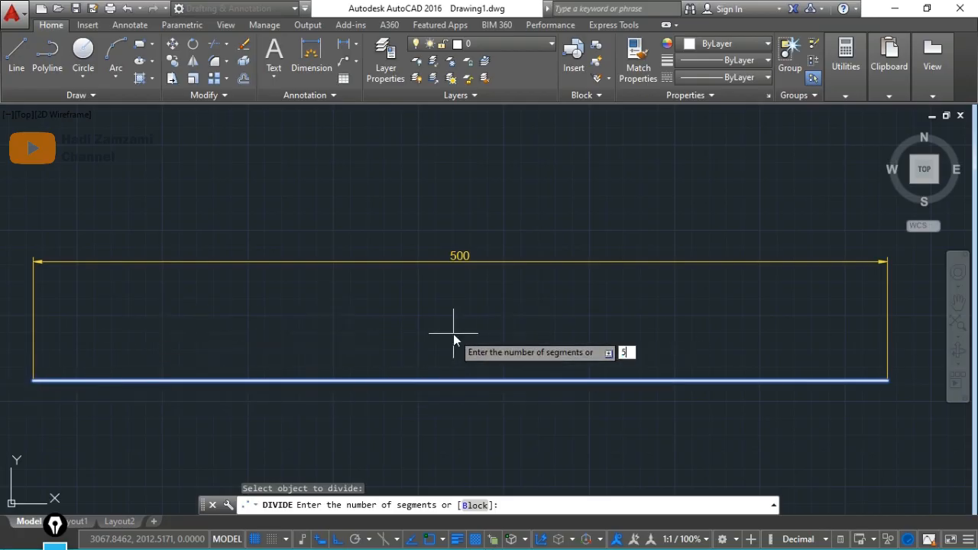
key("Return")
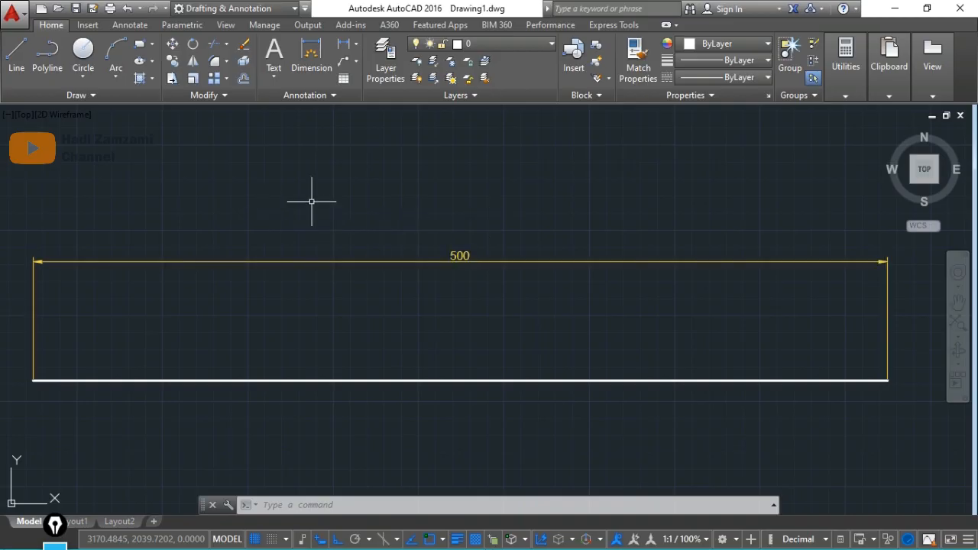
Place a single point object in the empty area just above the 500 dimension.
type("o")
key("Return")
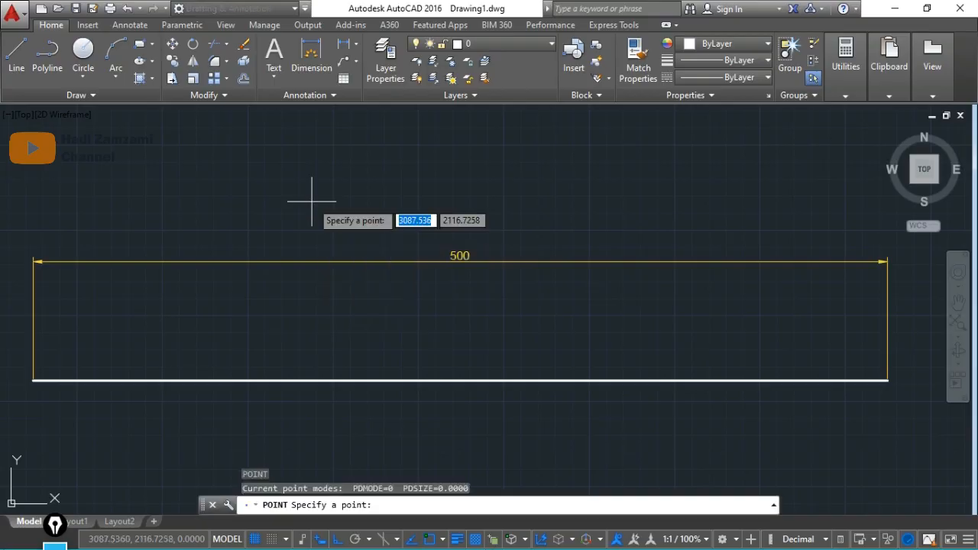
left_click(303, 214)
Examine how the single point above the dimension displays at different magnifications.
scroll(325, 215, "up", 4)
scroll(325, 215, "up", 3)
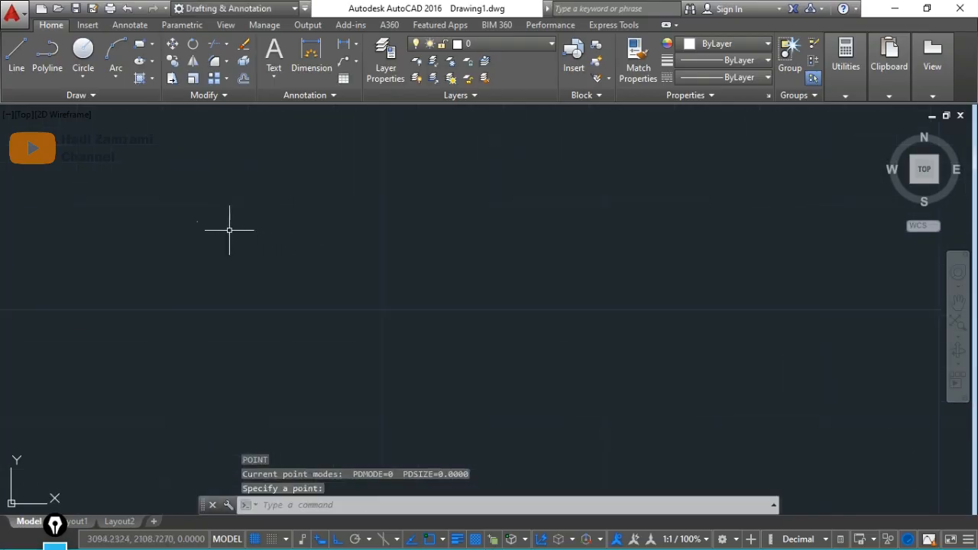
middle_click_drag(119, 185, 306, 277)
scroll(370, 289, "up", 5)
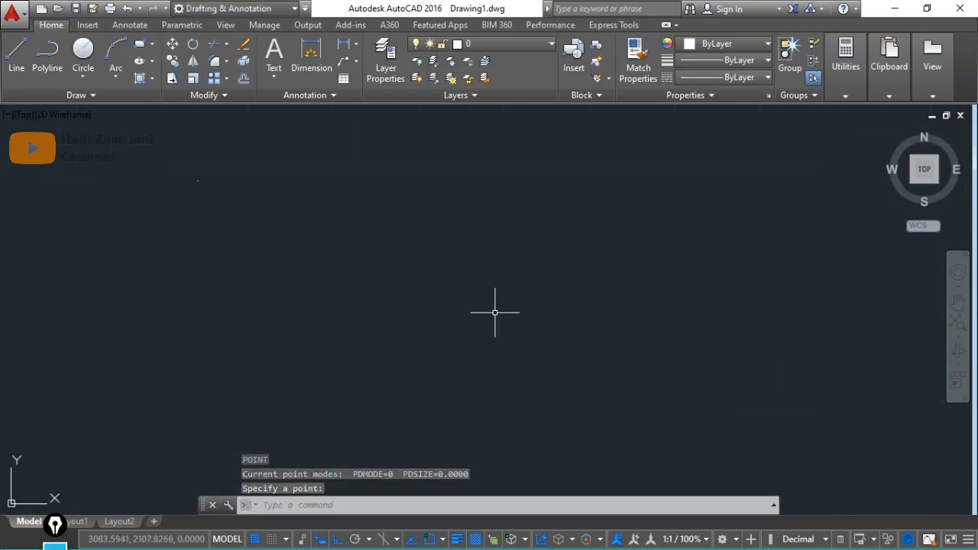
mouse_move(209, 161)
middle_mouse_down()
mouse_move(326, 314)
mouse_move(231, 349)
middle_mouse_up()
scroll(220, 359, "up", 6)
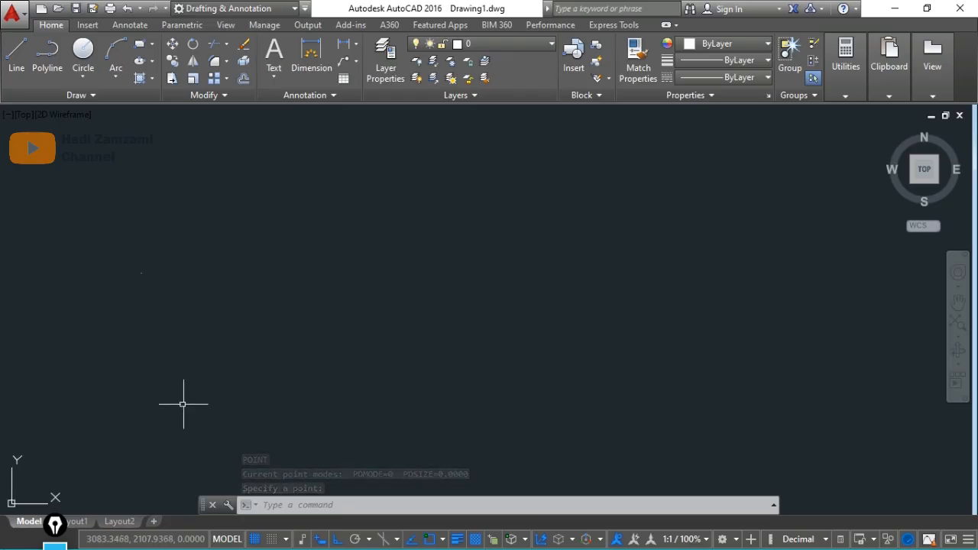
middle_click_drag(125, 192, 371, 289)
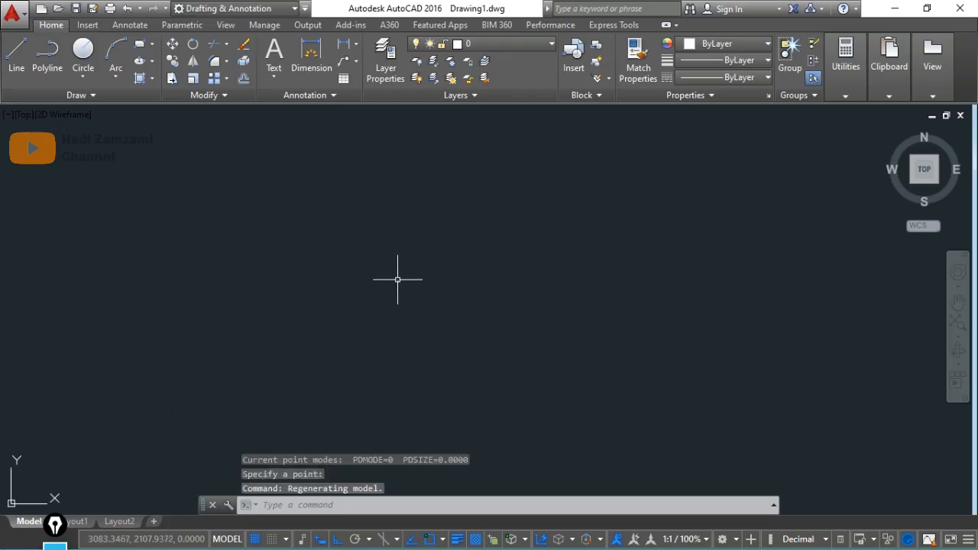
scroll(563, 312, "down", 5)
scroll(683, 338, "down", 1)
mouse_move(683, 338)
middle_mouse_down()
mouse_move(501, 328)
mouse_move(512, 216)
mouse_move(450, 249)
middle_mouse_up()
scroll(500, 328, "up", 6)
scroll(513, 214, "down", 2)
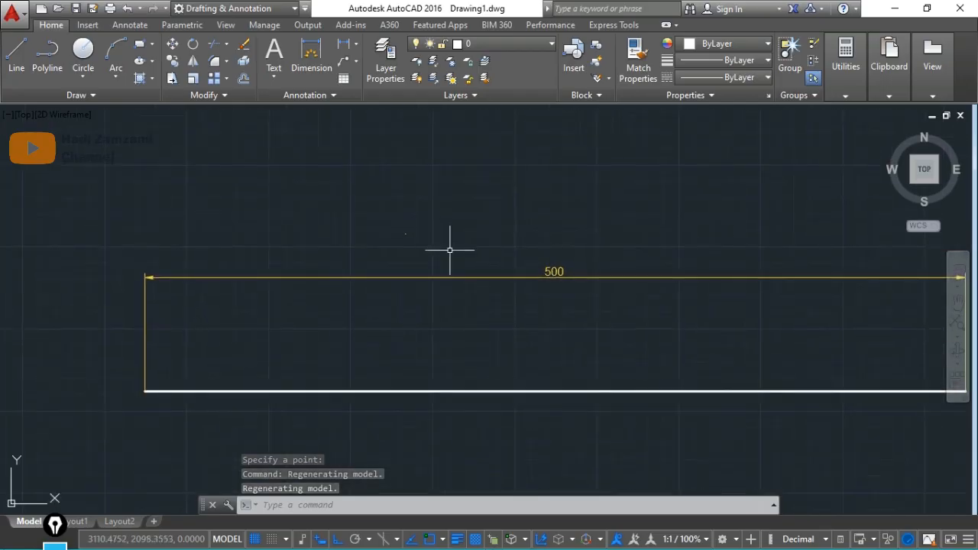
Set the point style to the circle with a cross through it using DDPTYPE, keeping the size relative to the screen.
type("DDPTYPE")
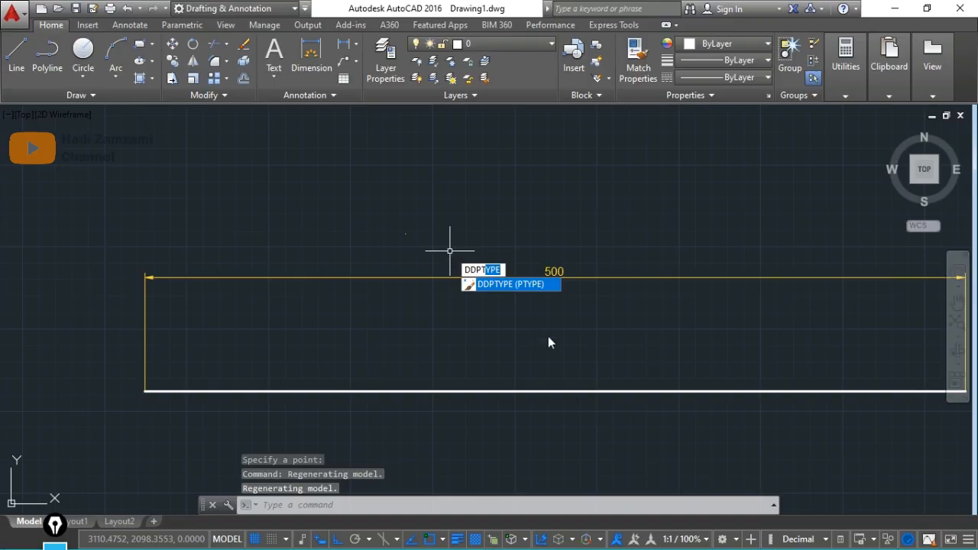
left_click(507, 288)
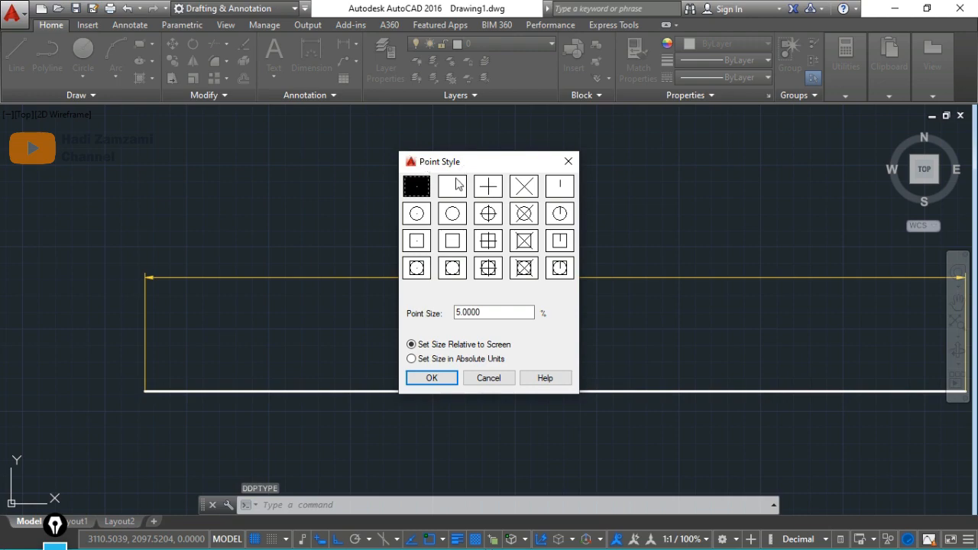
left_click_drag(469, 167, 685, 189)
left_click(702, 237)
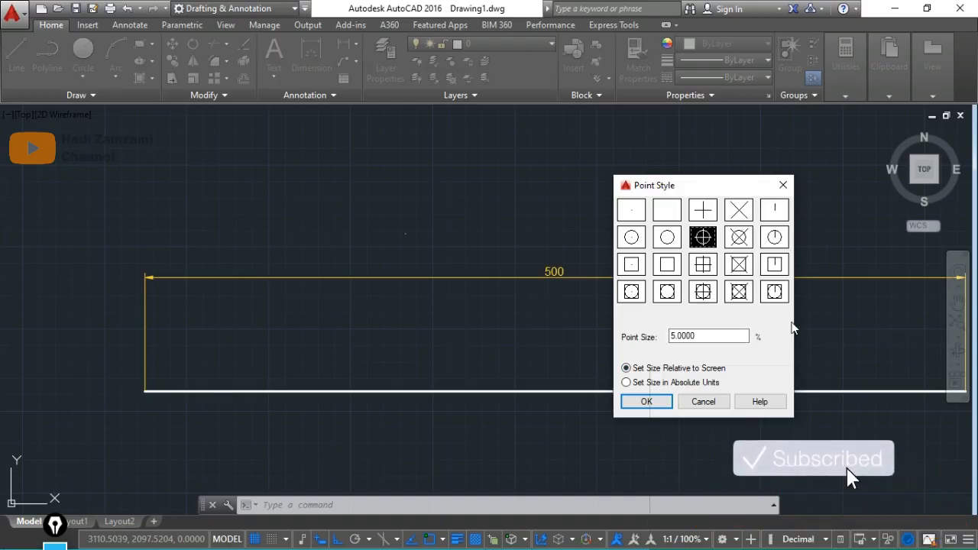
left_click(646, 402)
mouse_move(642, 345)
middle_mouse_down()
mouse_move(463, 341)
mouse_move(504, 343)
middle_mouse_up()
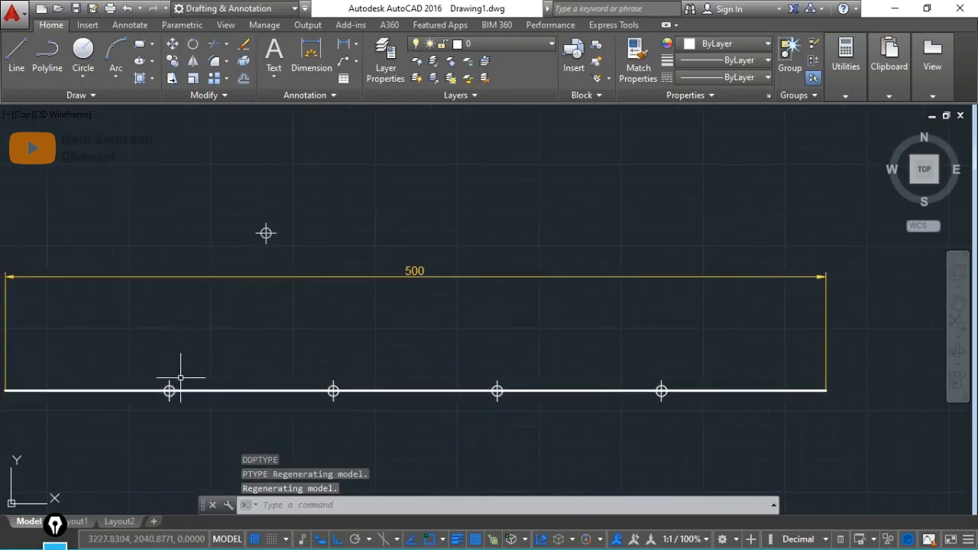
key("Escape")
key("Escape")
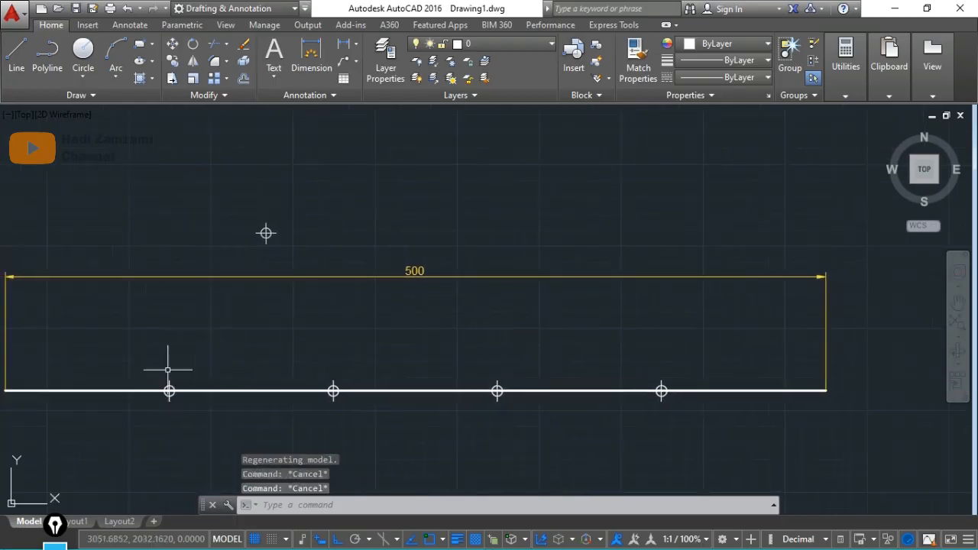
type("l")
key("Return")
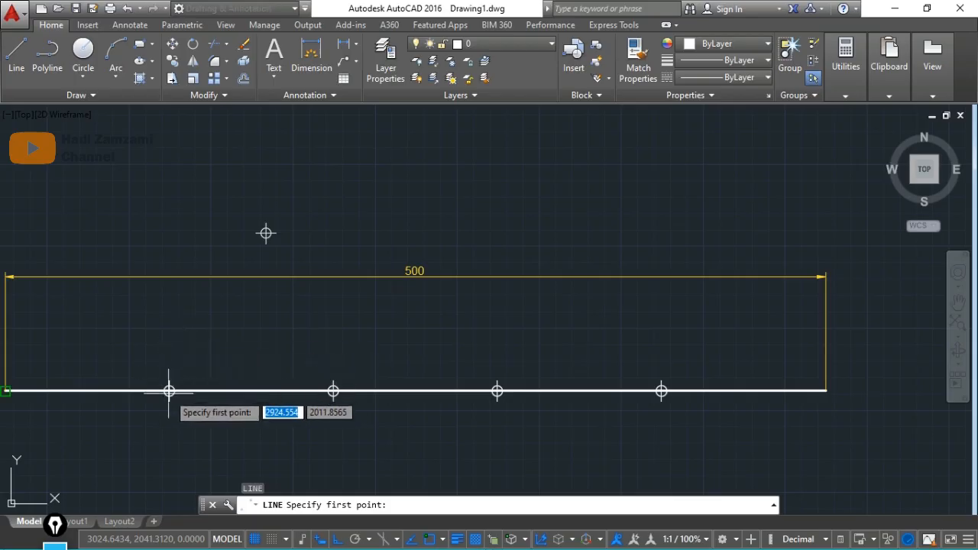
right_click(583, 351, "shift")
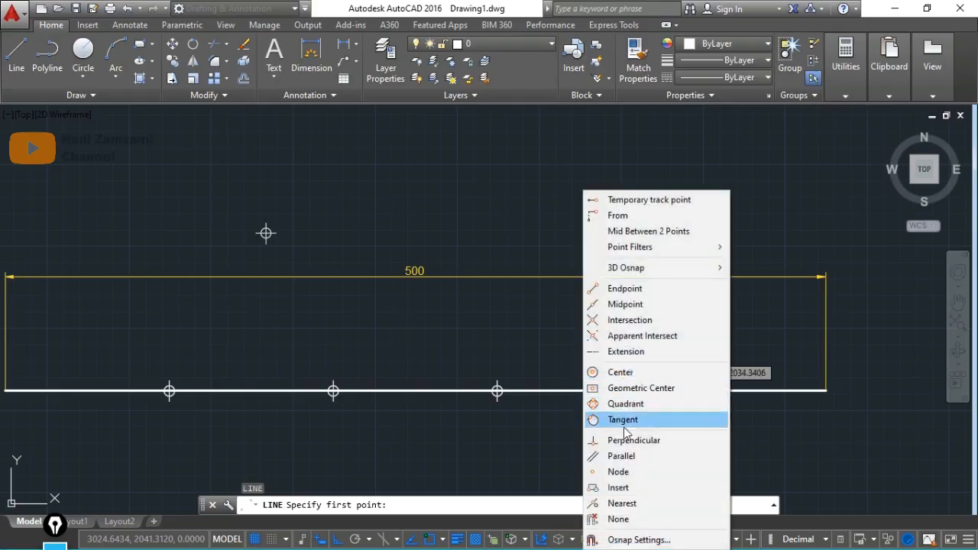
left_click(621, 488)
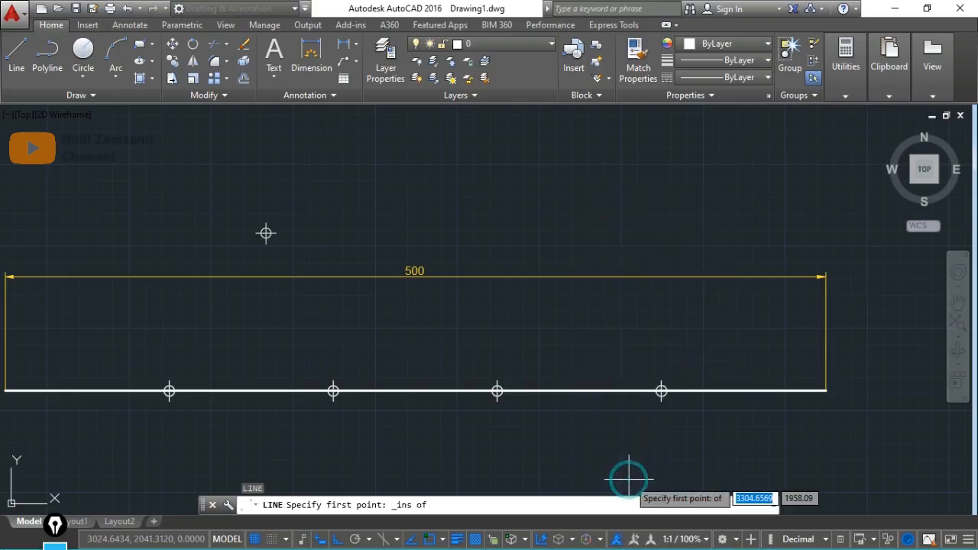
right_click(517, 337, "shift")
left_click(556, 469)
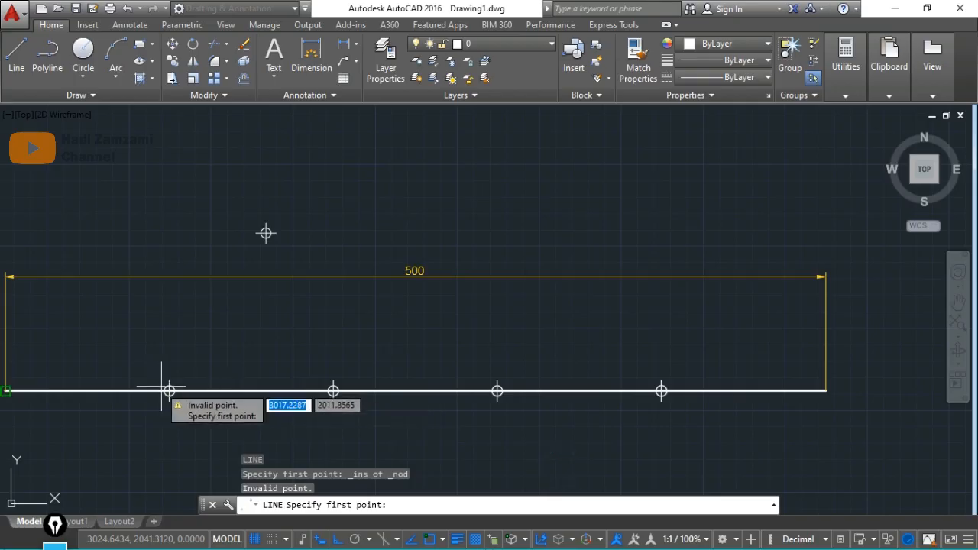
key("Escape")
key("Escape")
key("Escape")
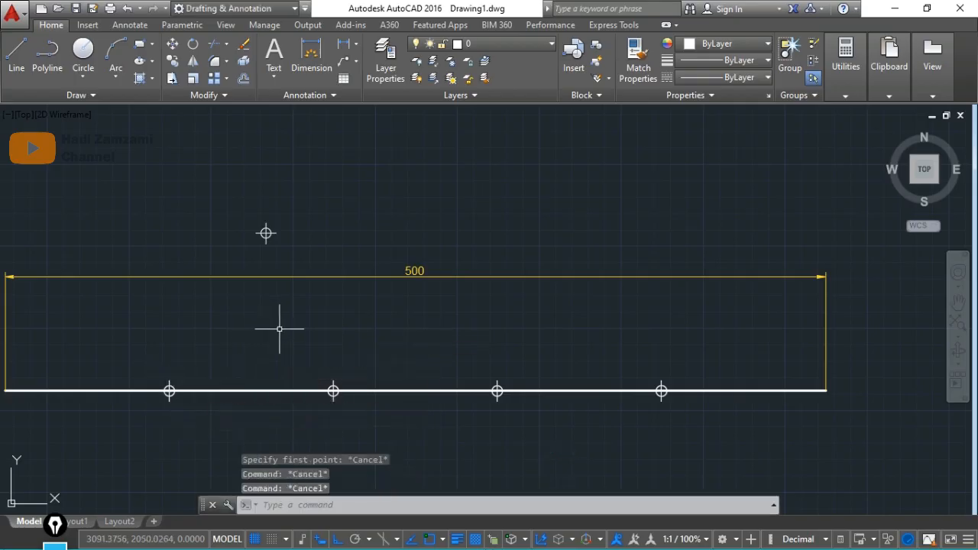
key("Return")
right_click(292, 332, "shift")
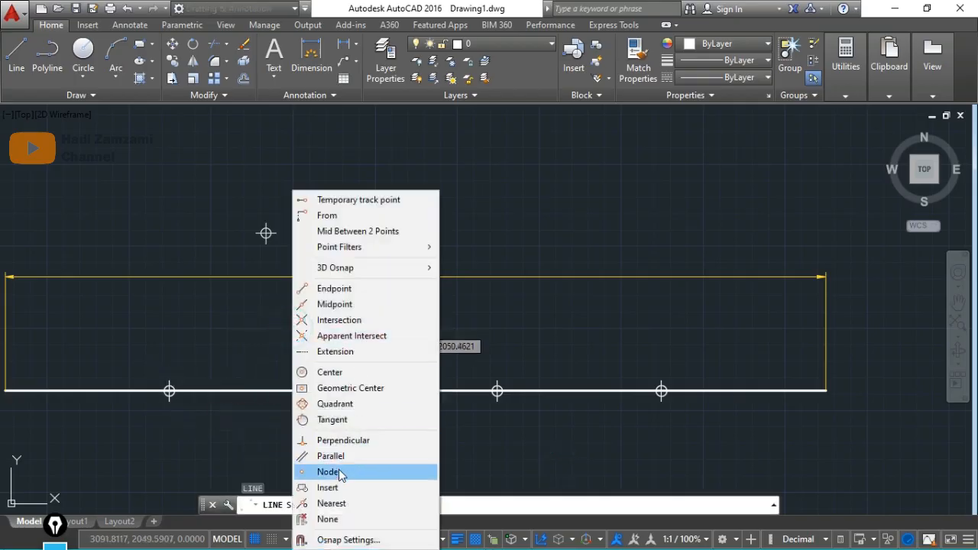
left_click(339, 470)
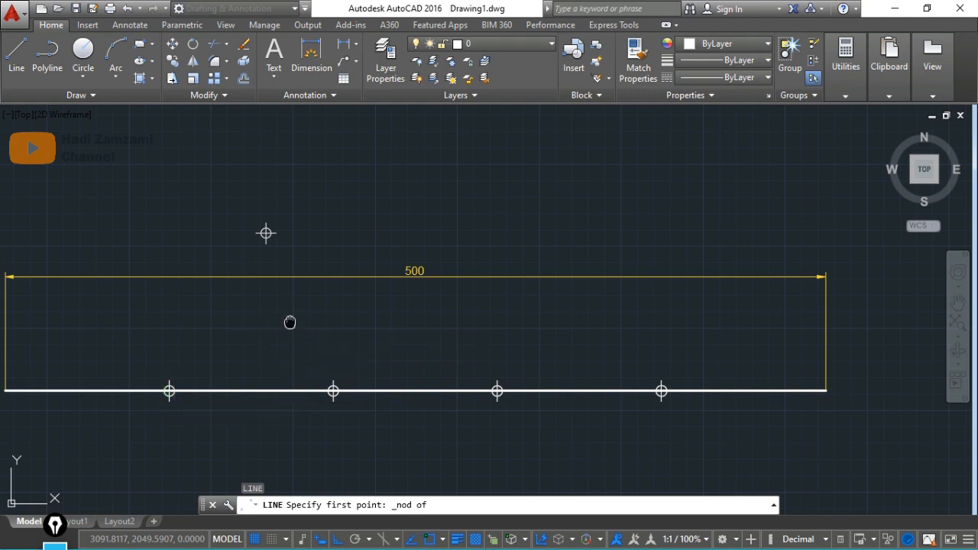
middle_click_drag(290, 320, 355, 330)
key("Escape")
key("Escape")
Draw a vertical line about 159 units long upward from the first division point, starting with a Node snap and Ortho on.
key("Return")
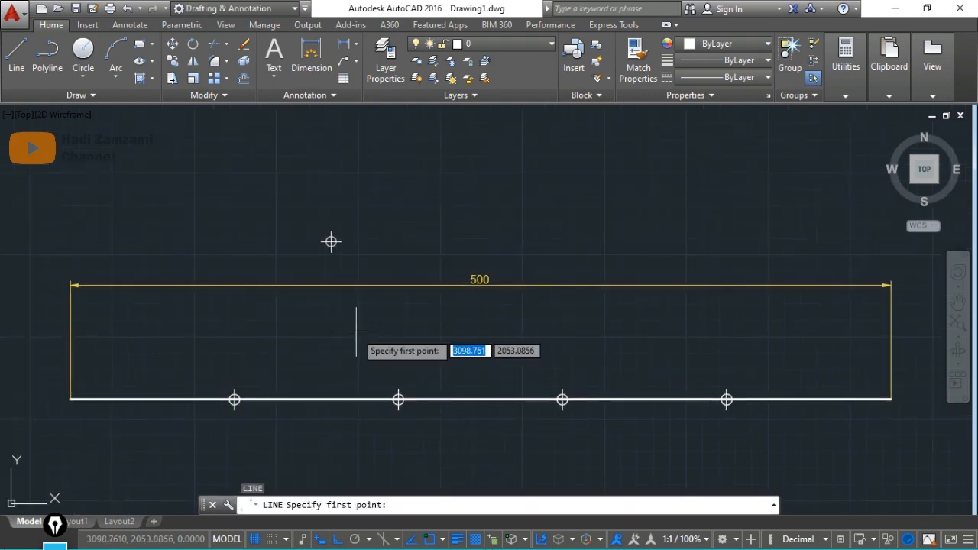
right_click(355, 331, "shift")
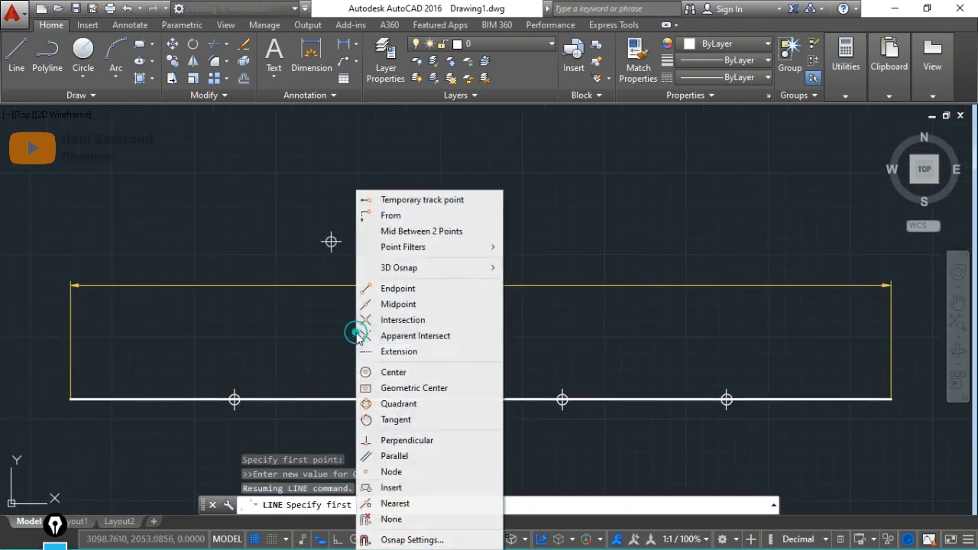
left_click(394, 471)
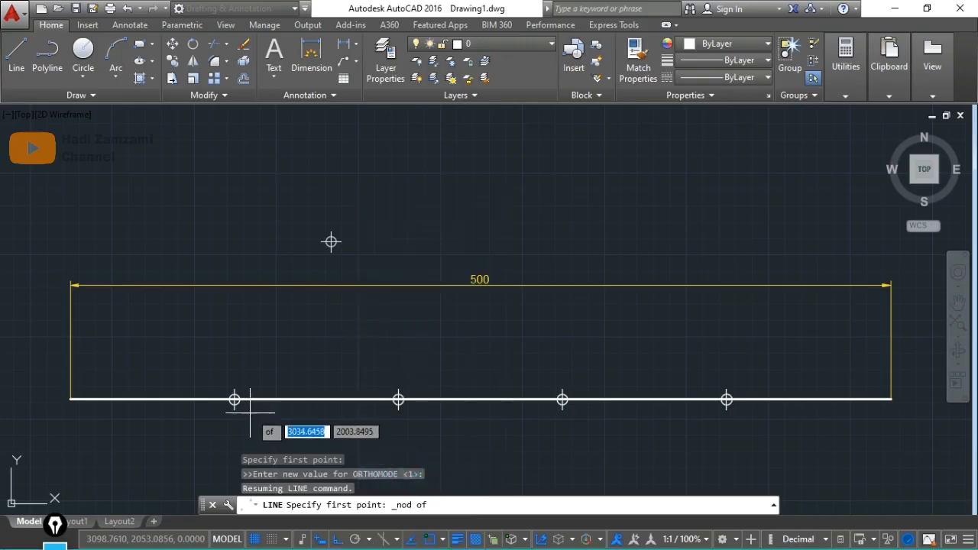
left_click(234, 398)
left_click(223, 138)
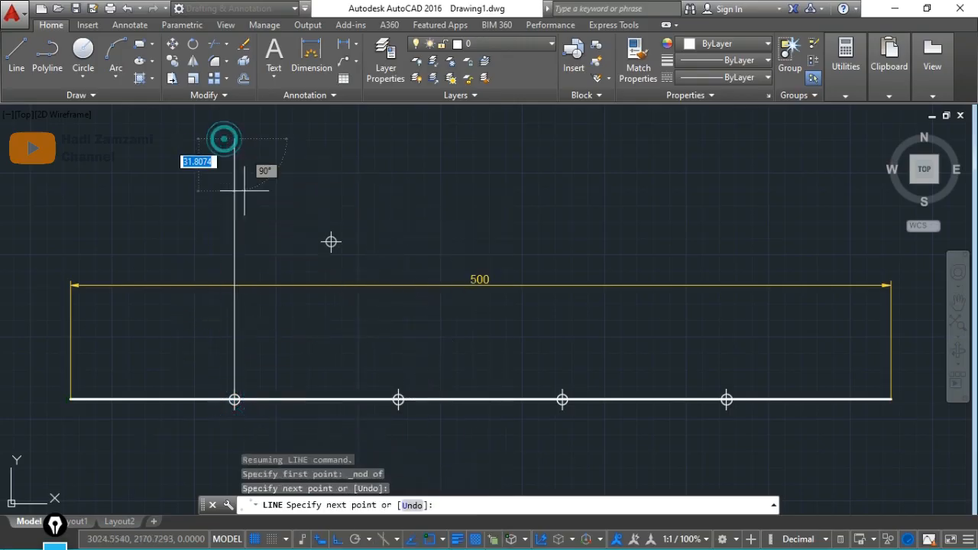
key("Return")
Draw a vertical line upward from the second division point of the 500 line using a Node snap, ending slightly below the first line's top.
key("Return")
right_click(397, 370, "shift")
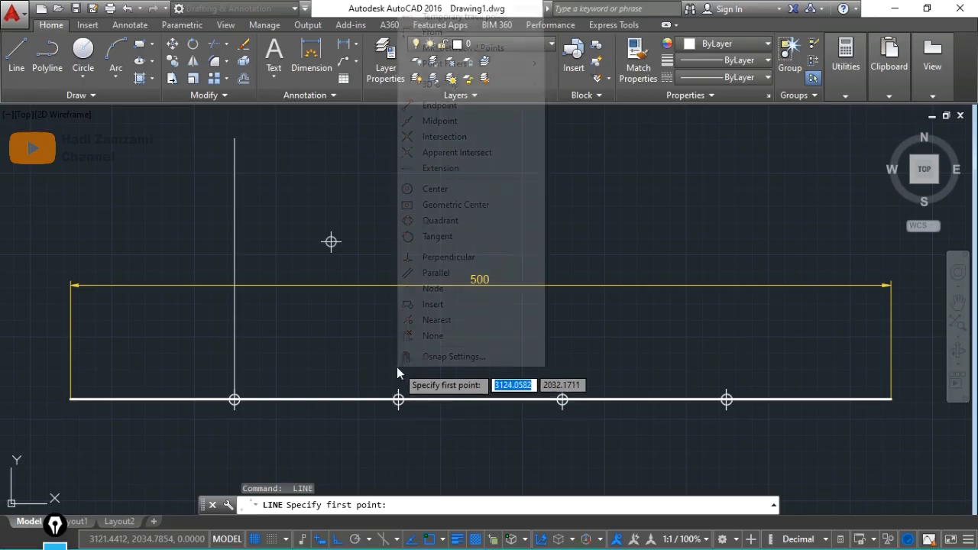
left_click(432, 288)
left_click(398, 399)
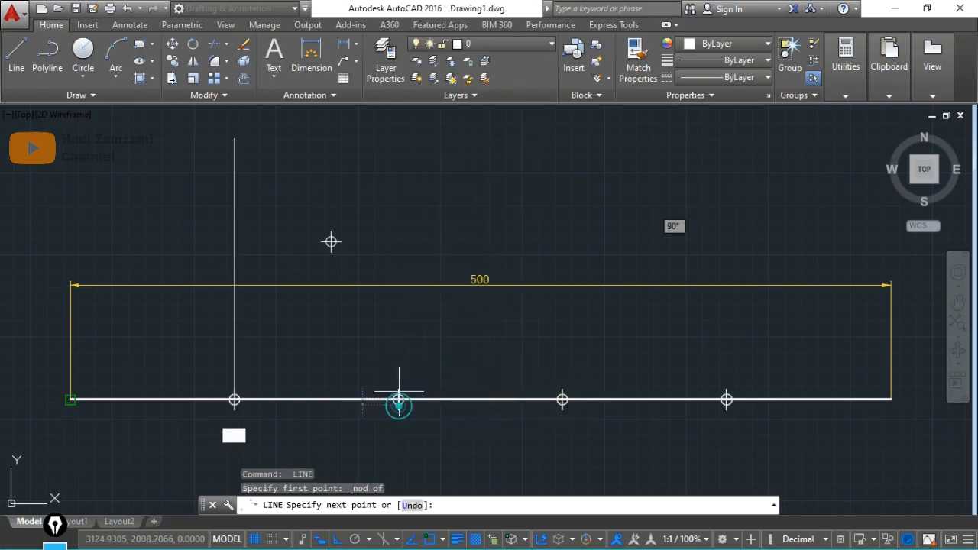
left_click(398, 160)
key("Return")
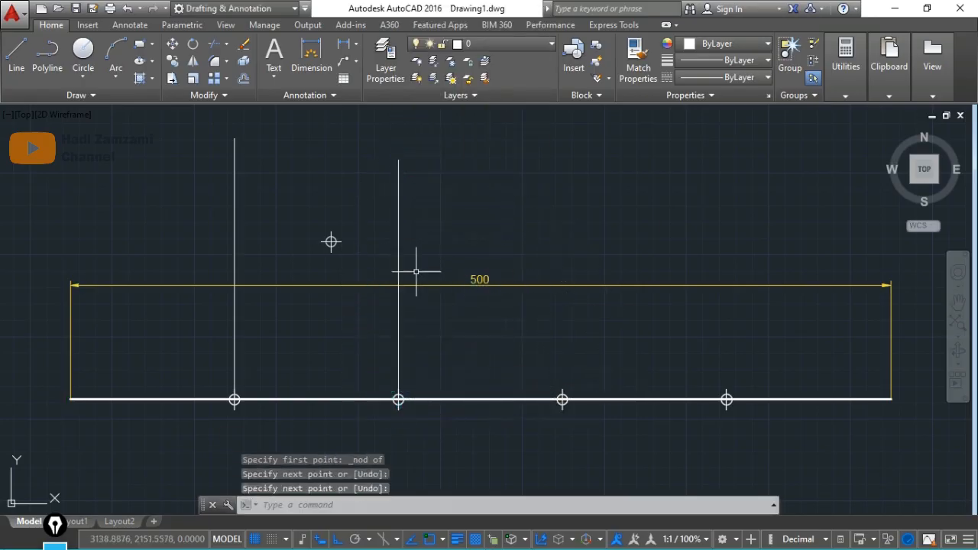
Review the available object snap overrides, including Node, without choosing one.
scroll(420, 291, "down", 2)
middle_click_drag(425, 310, 459, 342)
scroll(498, 367, "up", 2)
middle_click_drag(498, 366, 481, 334)
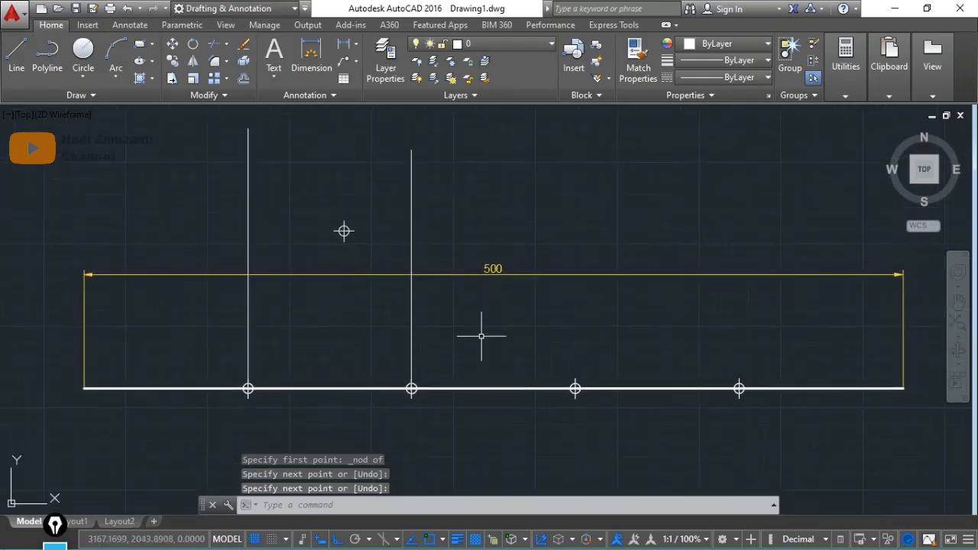
right_click(352, 357, "shift")
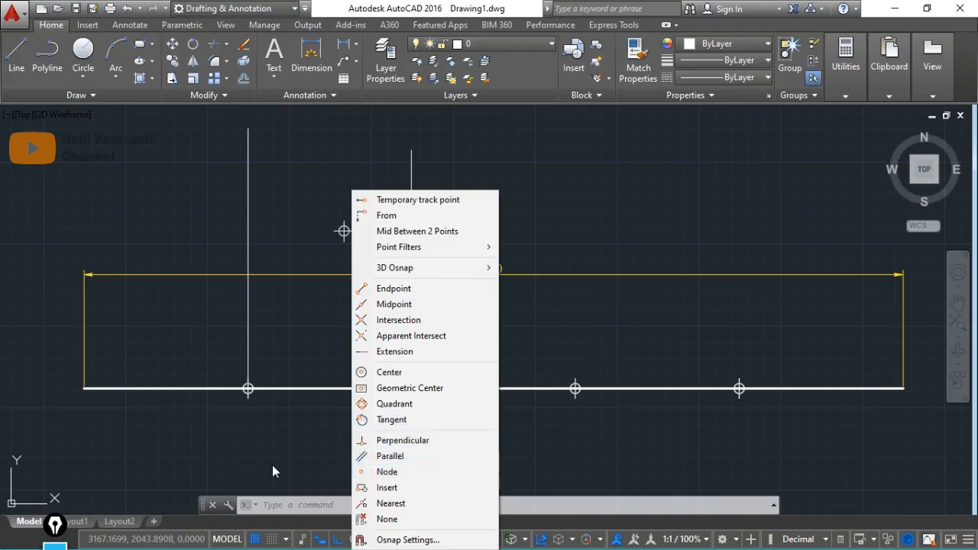
key("Escape")
key("Escape")
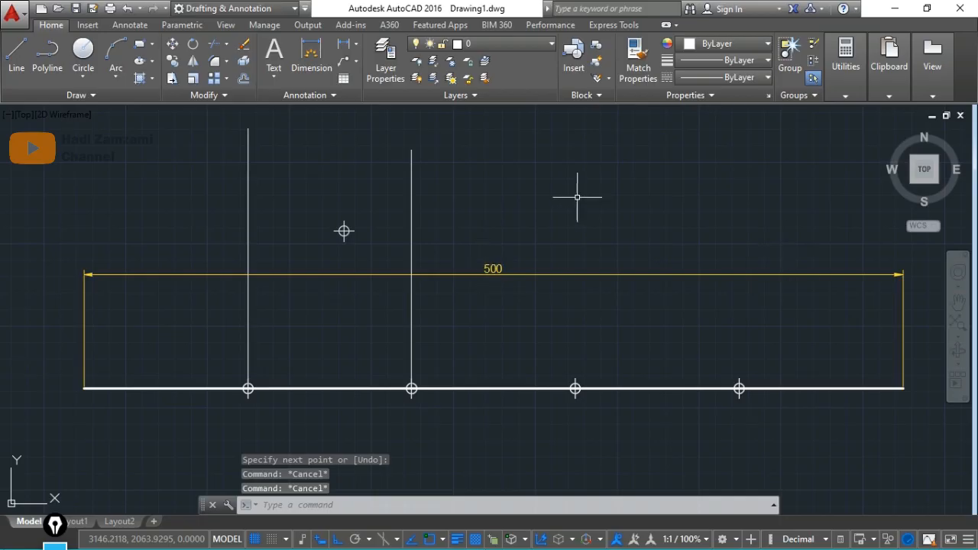
Draw a 200-long horizontal line in the empty area below the 500 line.
middle_click_drag(467, 243, 448, 255)
mouse_move(476, 380)
middle_mouse_down()
mouse_move(469, 354)
mouse_move(441, 353)
mouse_move(467, 295)
mouse_move(453, 304)
middle_mouse_up()
scroll(455, 344, "down", 1)
key("Escape")
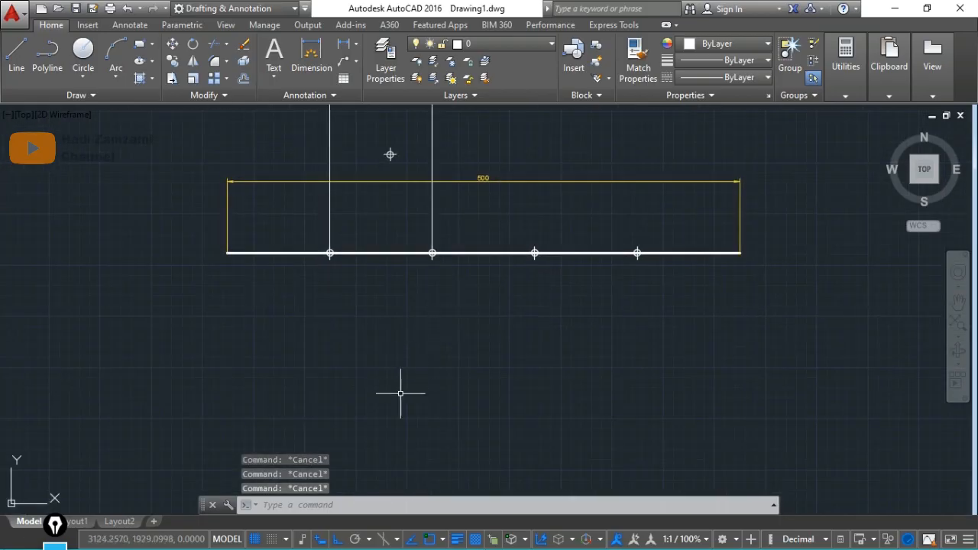
type("l")
key("Return")
left_click(332, 391)
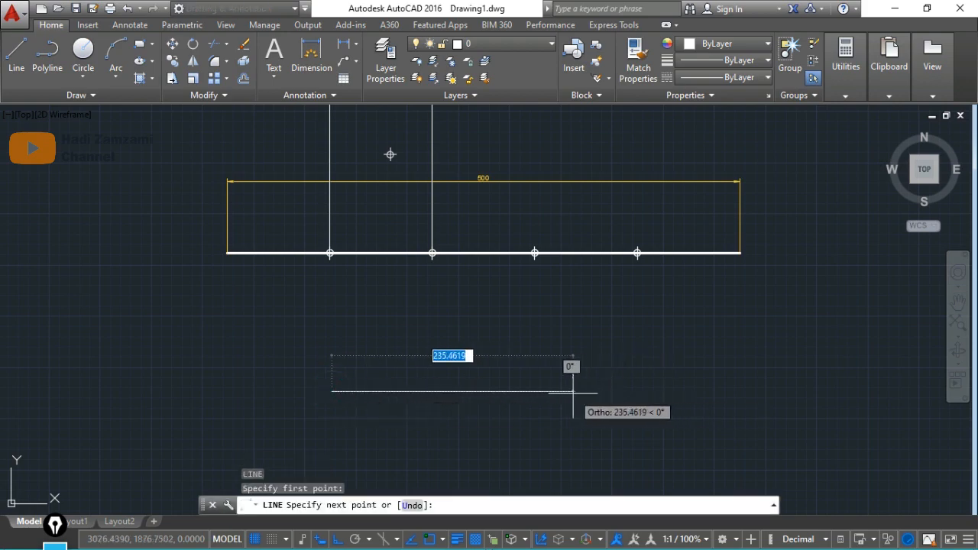
type("200")
key("Return")
key("Return")
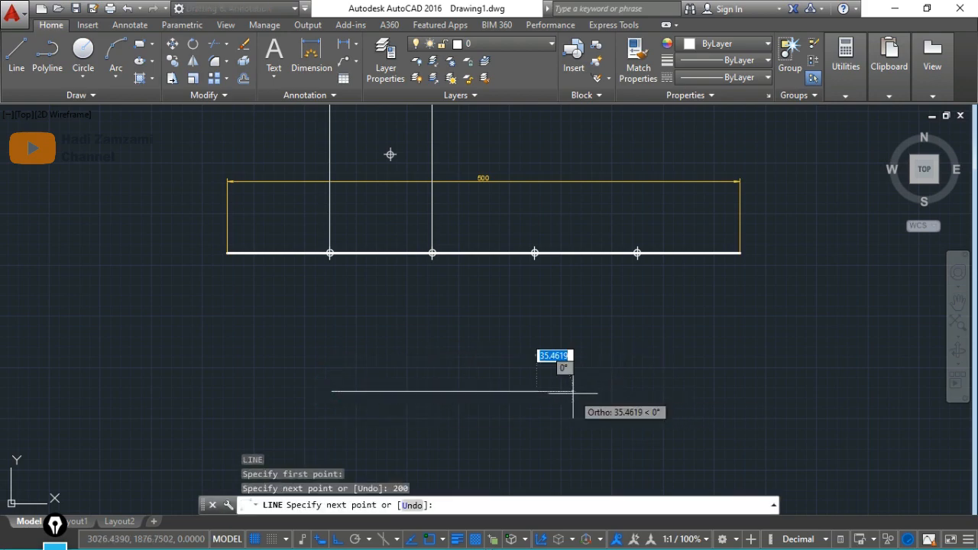
Match the properties of the 500 line onto the 200 line and both vertical lines with MATCHPROP.
type("ma")
key("Return")
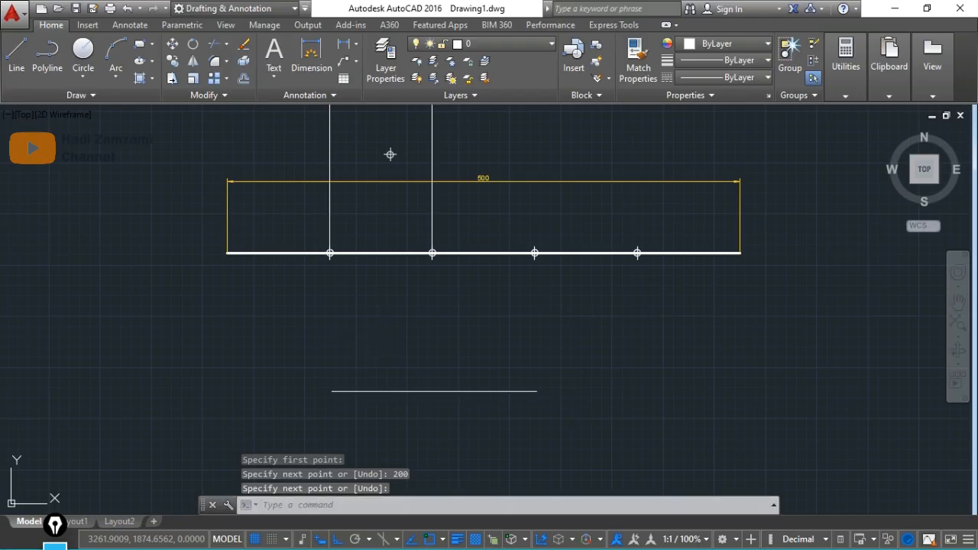
left_click(390, 255)
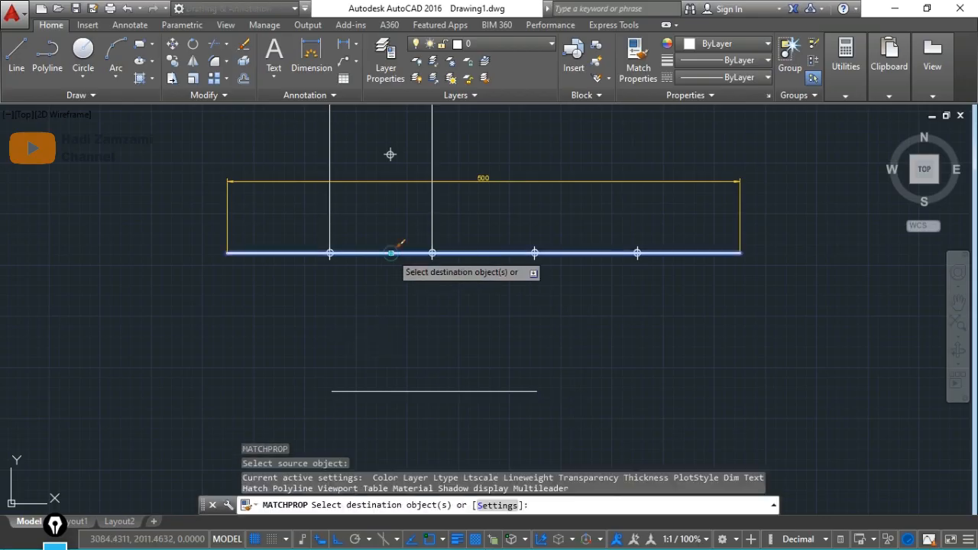
left_click(420, 392)
left_click(432, 217)
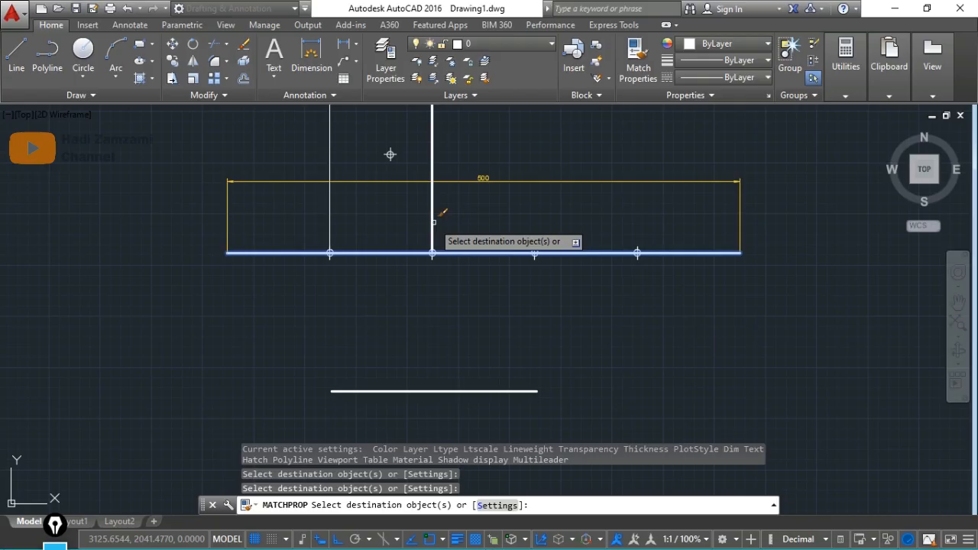
left_click(331, 213)
key("Escape")
scroll(473, 367, "up", 2)
key("Escape")
Divide the 200 line into 3 equal segments with the DIVIDE command.
middle_click_drag(473, 367, 497, 329)
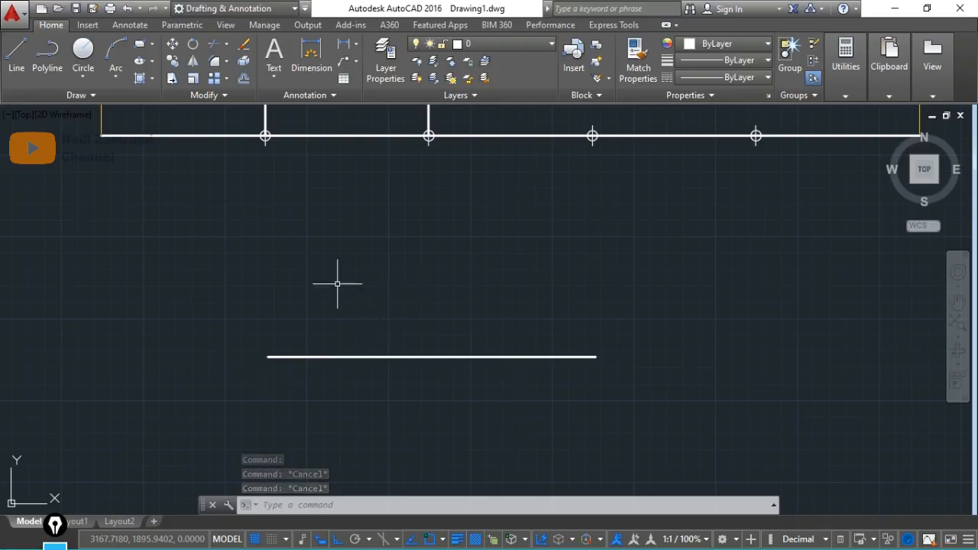
type("d")
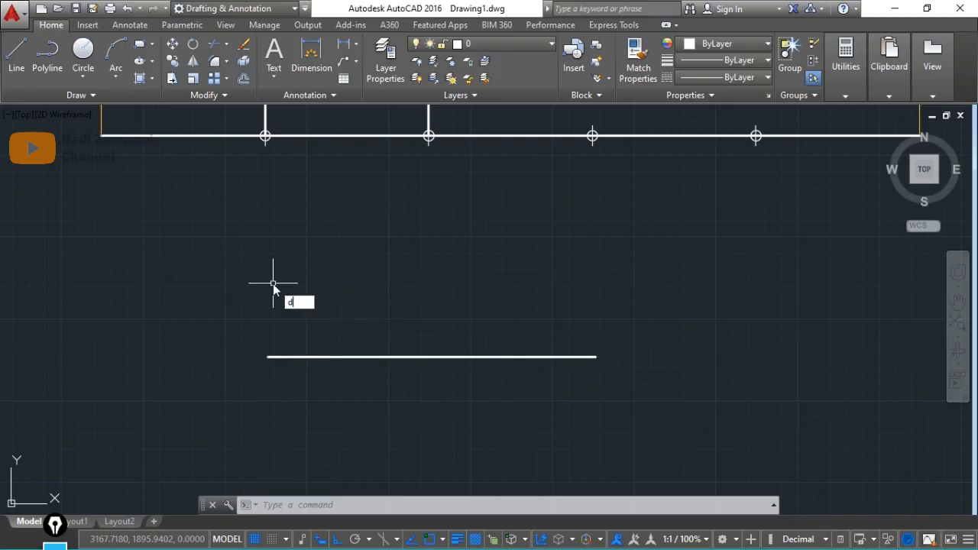
type("iv")
key("Return")
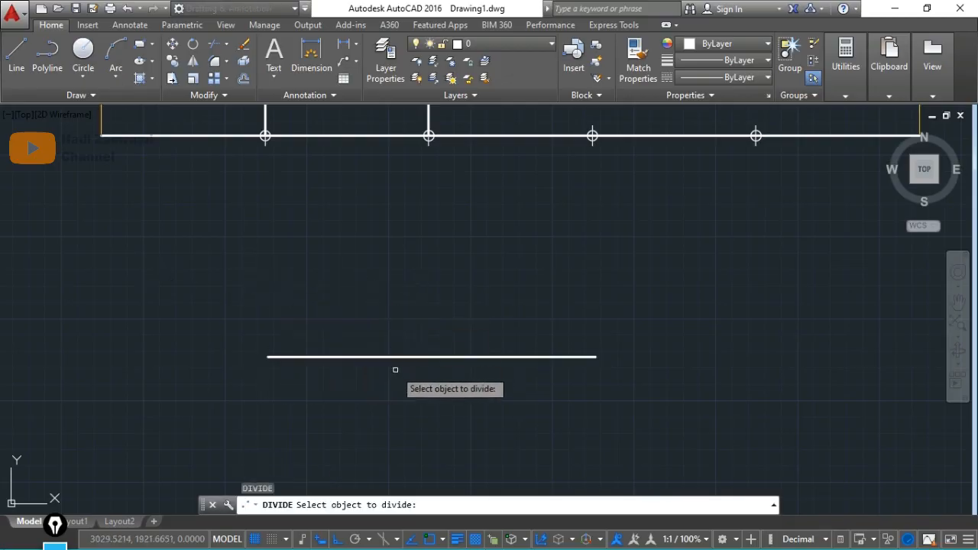
left_click(401, 356)
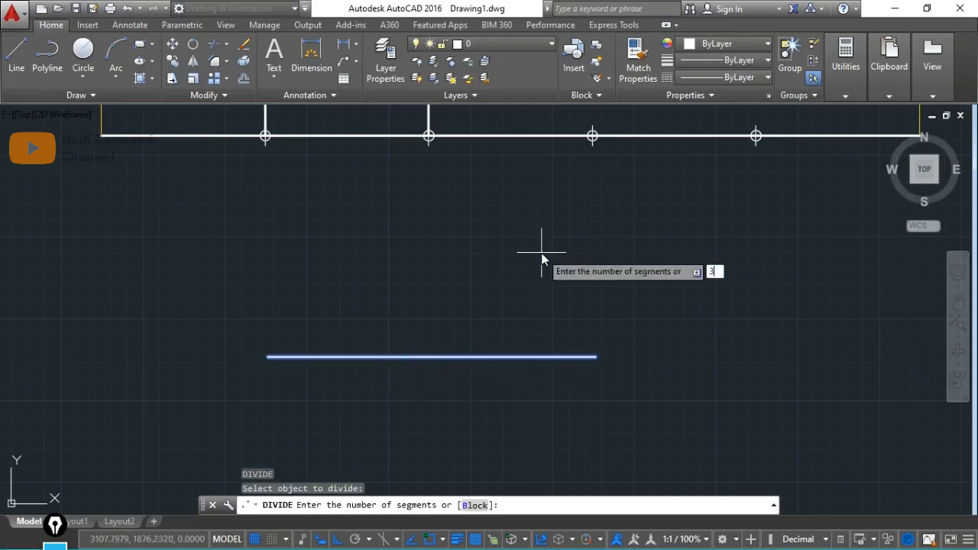
key("Return")
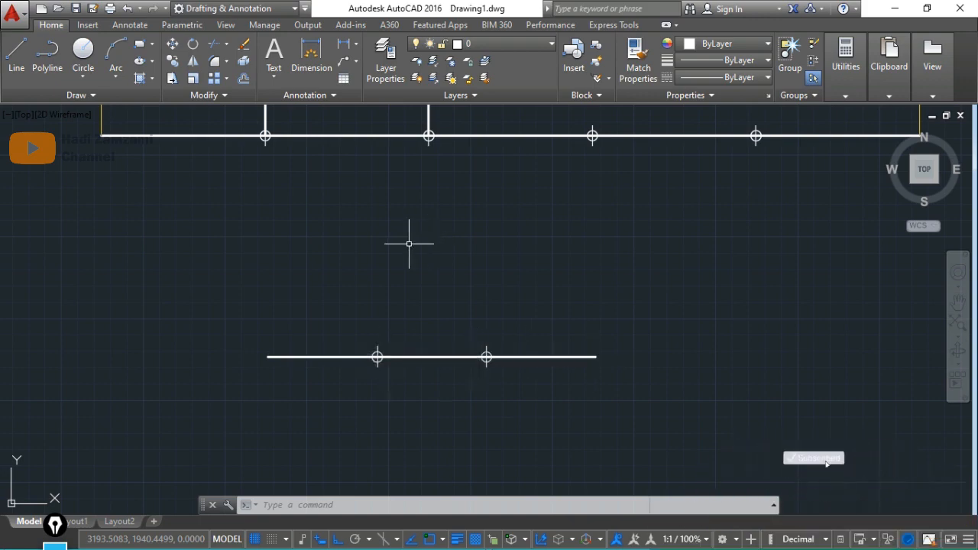
Draw a vertical line downward from the first division point of the 200 line using a Node snap.
key("Escape")
key("Escape")
type("l")
key("Return")
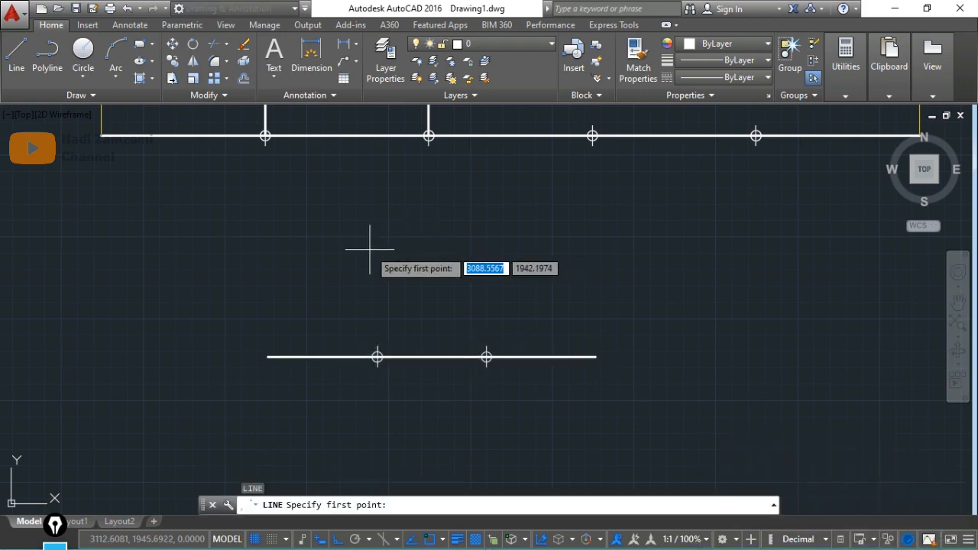
right_click(419, 265, "shift")
left_click(462, 472)
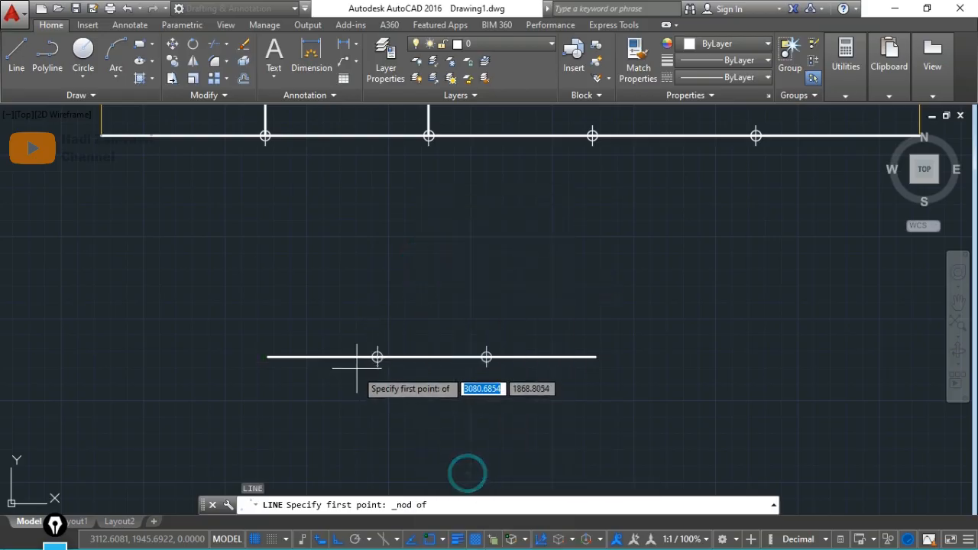
left_click(377, 357)
scroll(377, 357, "down", 2)
left_click(378, 433)
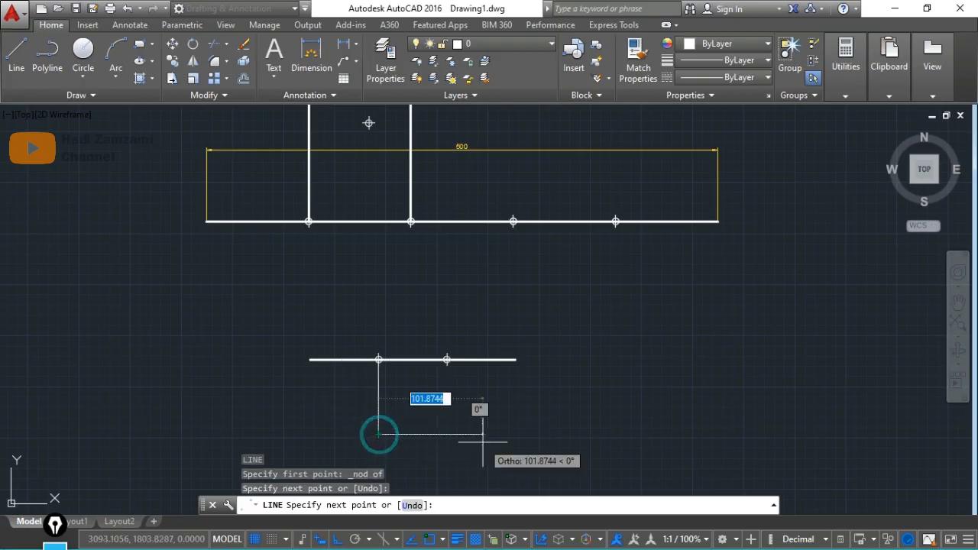
key("Return")
Draw a circle centred on the 200 line's second division node, with its radius reaching midway between the line's nearer endpoint and that node.
scroll(451, 417, "up", 2)
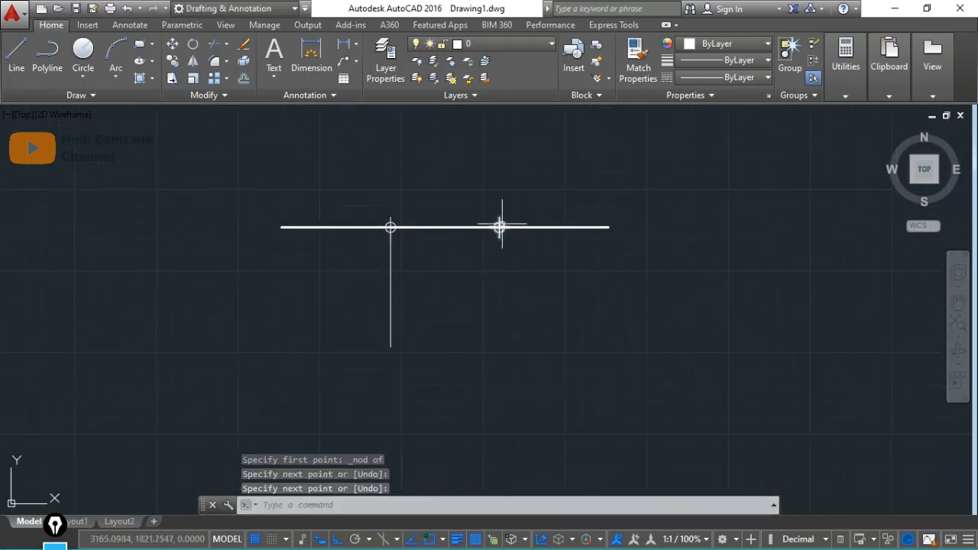
type("c")
key("space")
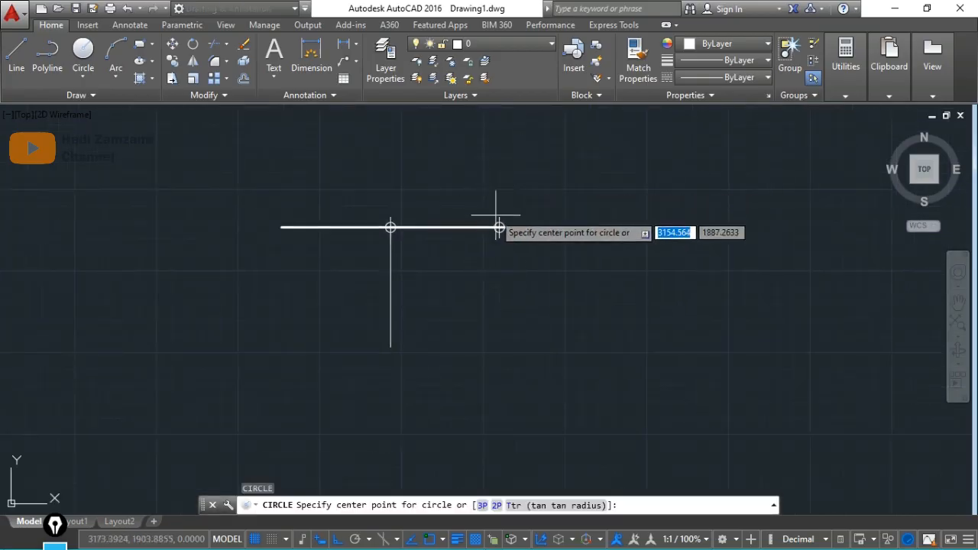
right_click(493, 314, "shift")
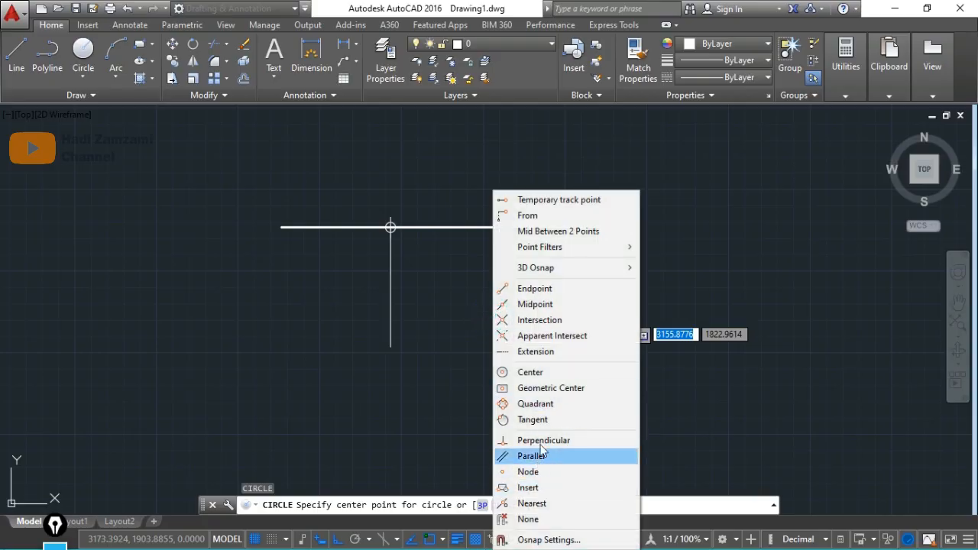
left_click(536, 471)
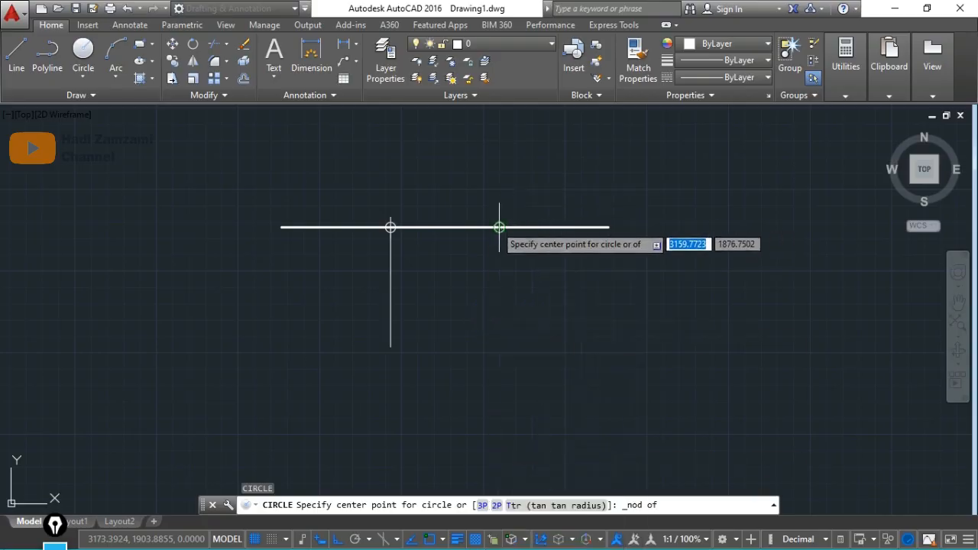
left_click(498, 227)
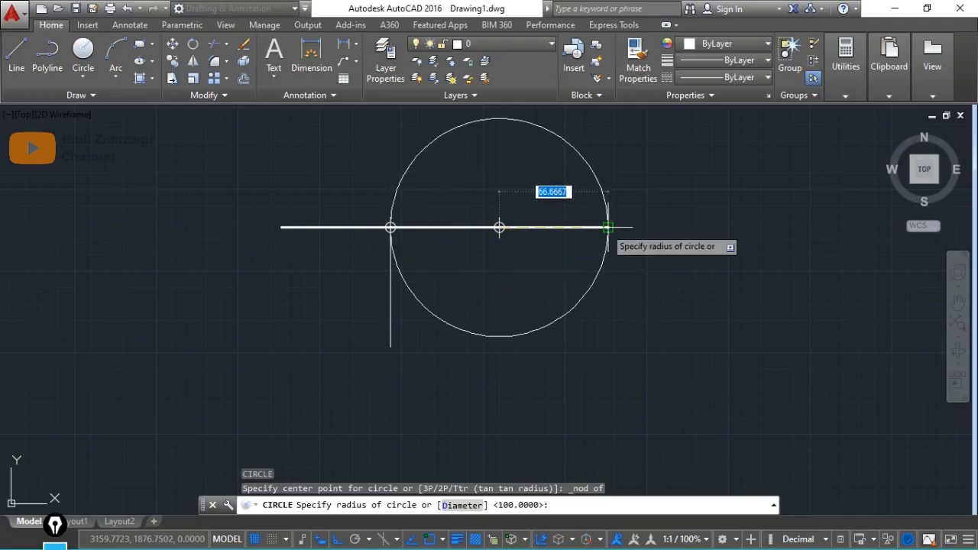
right_click(535, 281, "shift")
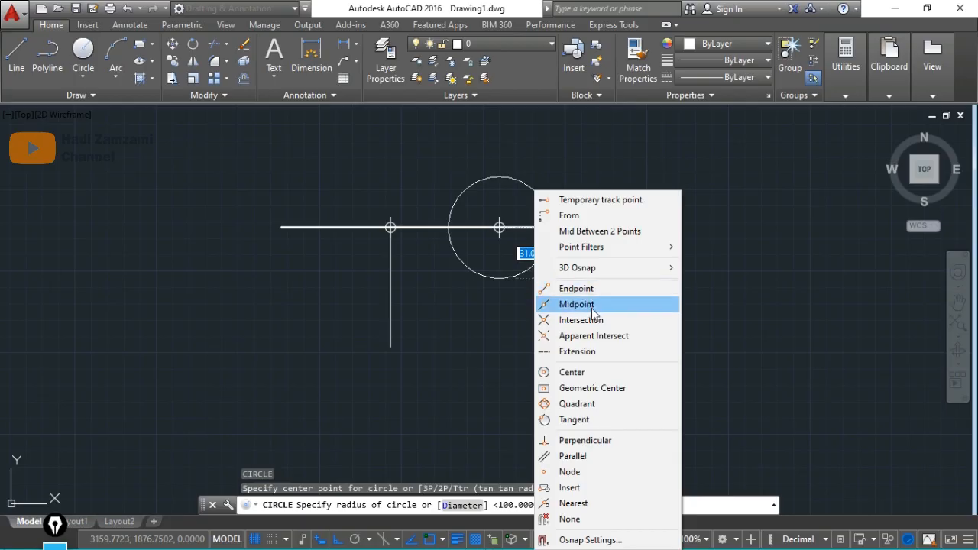
left_click(599, 231)
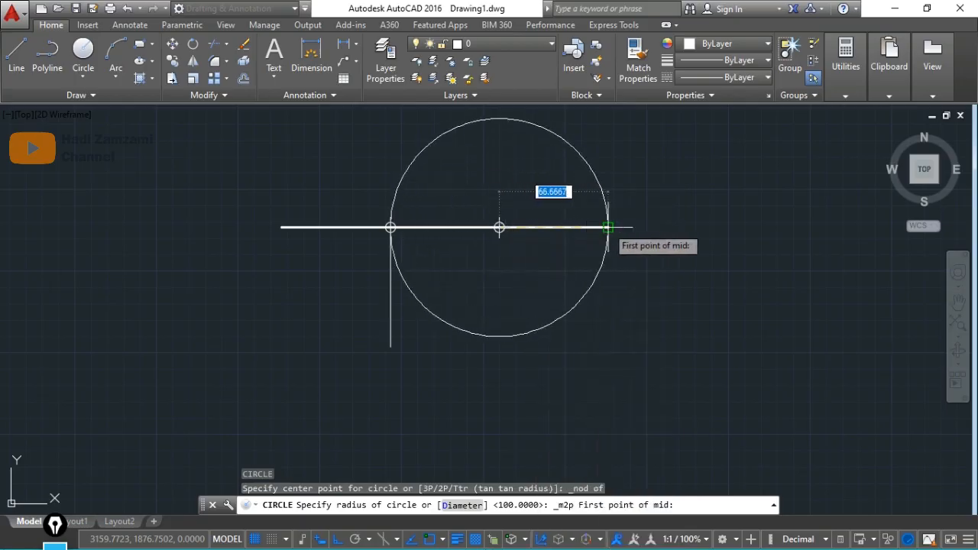
left_click(607, 227)
right_click(546, 256, "shift")
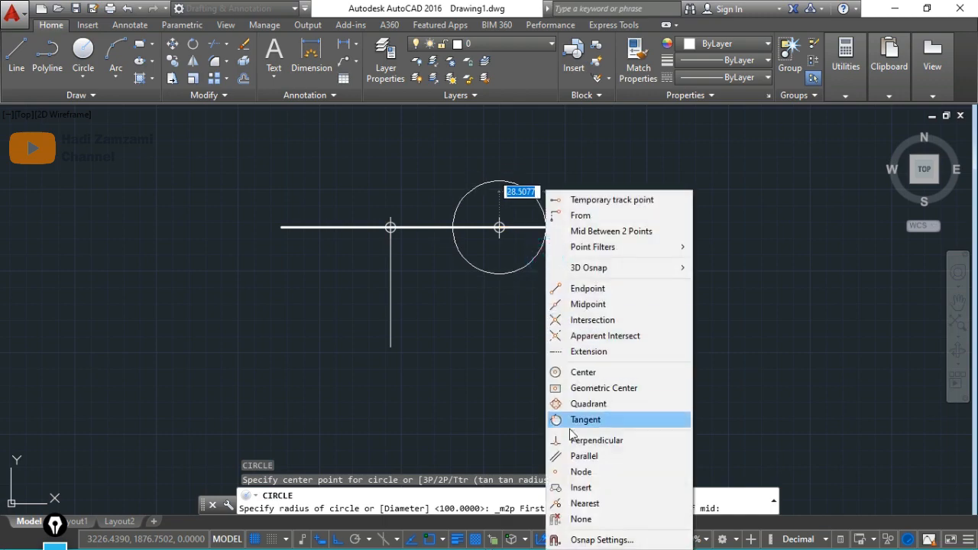
left_click(576, 472)
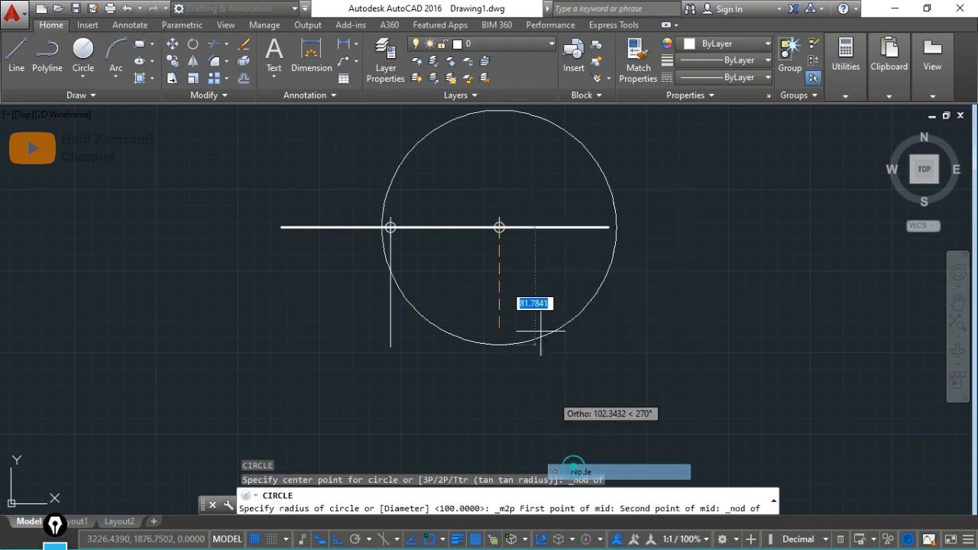
left_click(502, 227)
scroll(554, 227, "up", 4)
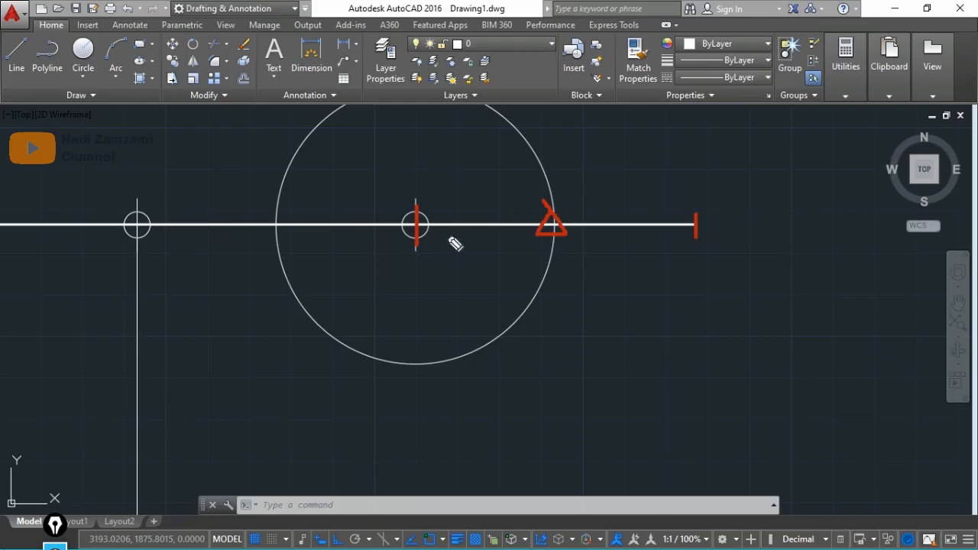
scroll(447, 236, "down", 2)
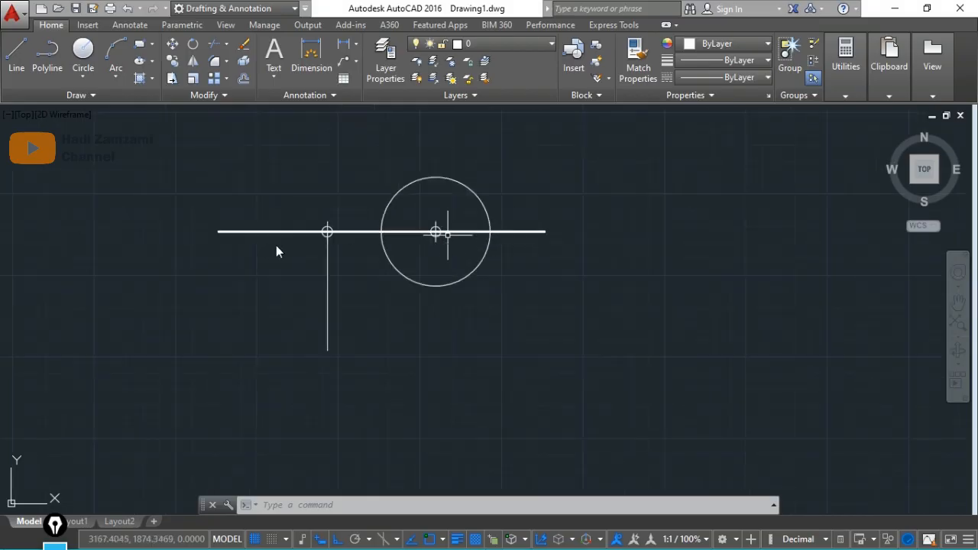
key("ctrl+shift+1")
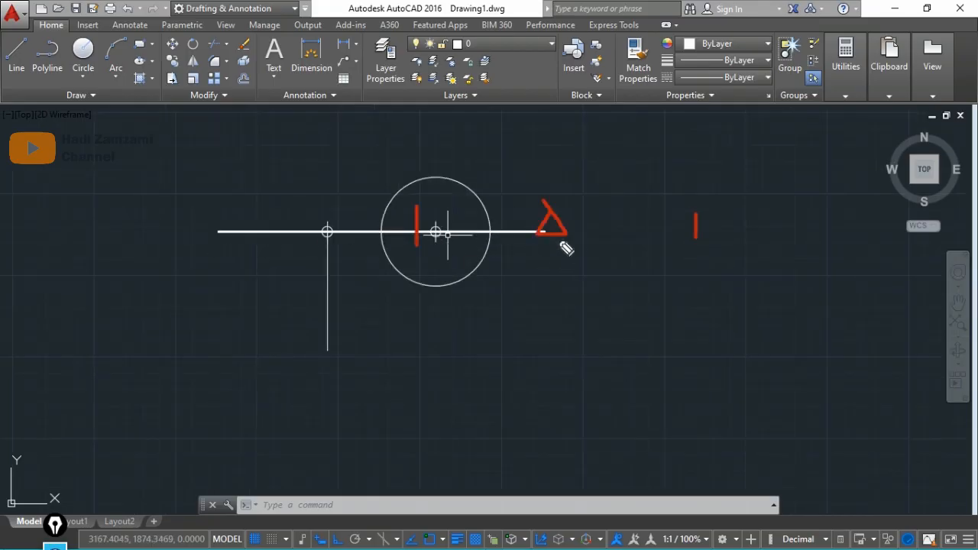
key("ctrl+shift+1")
left_click_drag(549, 224, 550, 248)
left_click_drag(213, 223, 213, 245)
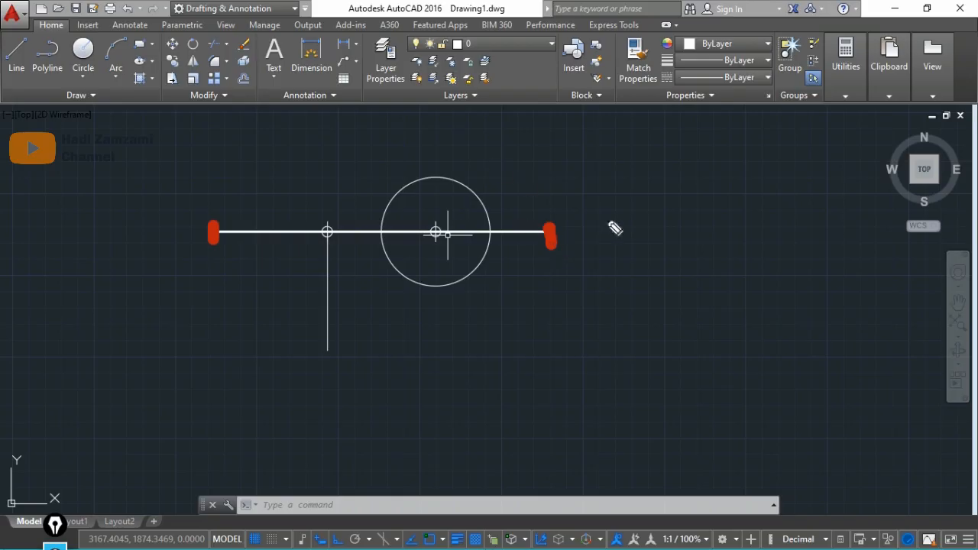
key("ctrl+shift+1")
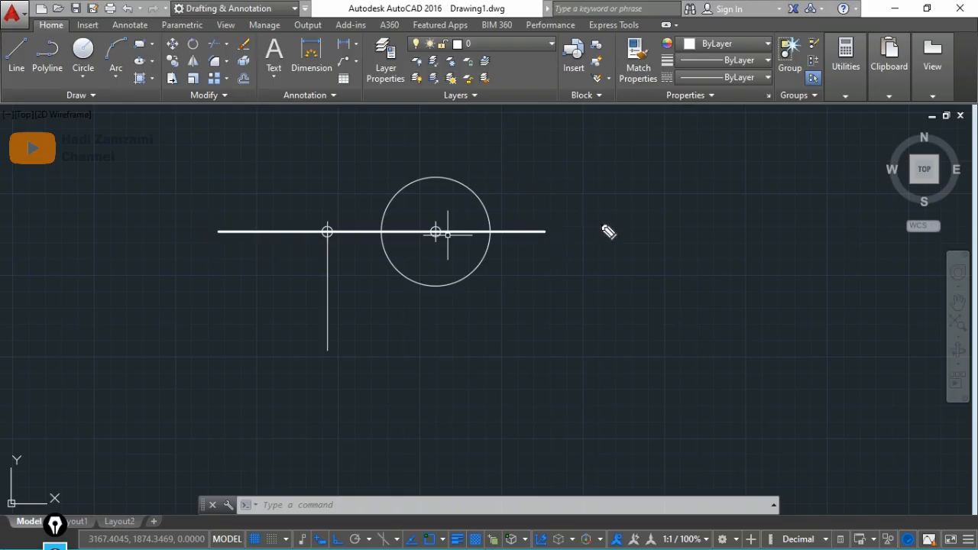
left_click(467, 254)
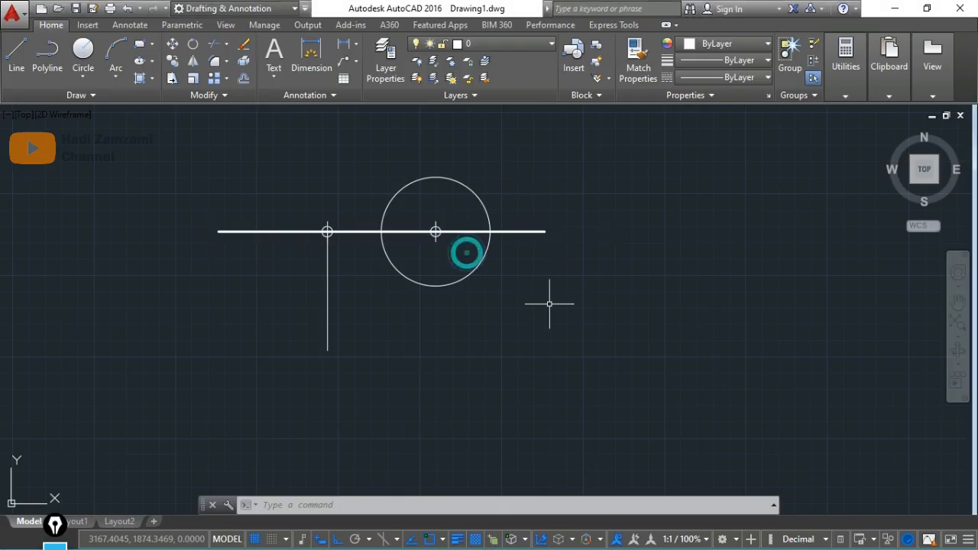
Examine the circle on the 200 line and the vertical lines on the divided 500 line.
scroll(518, 296, "up", 1)
middle_click_drag(518, 296, 654, 382)
scroll(706, 367, "down", 1)
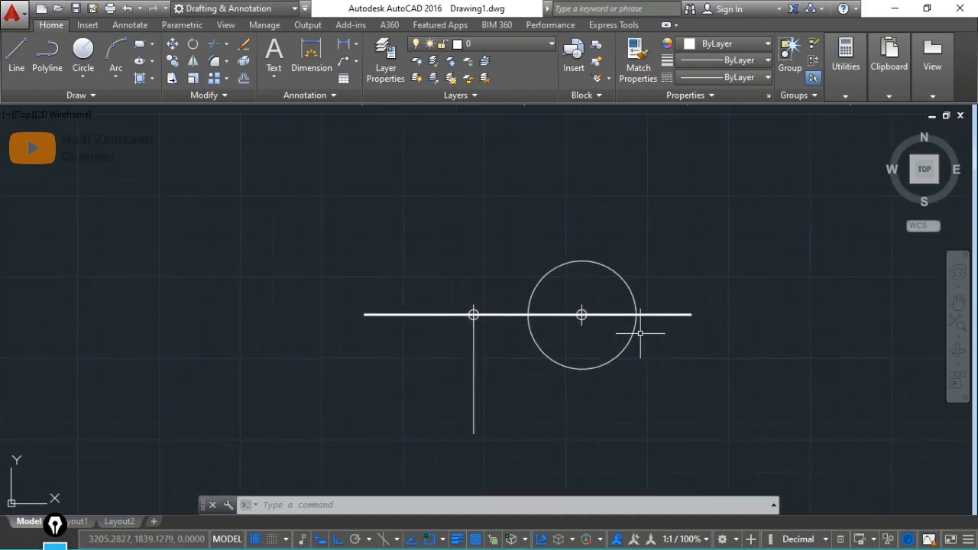
scroll(640, 333, "down", 2)
middle_click_drag(640, 333, 502, 384)
scroll(495, 320, "up", 2)
scroll(512, 337, "down", 1)
scroll(495, 380, "up", 1)
mouse_move(520, 317)
middle_mouse_down()
mouse_move(497, 369)
mouse_move(588, 404)
mouse_move(530, 456)
middle_mouse_up()
scroll(515, 364, "down", 2)
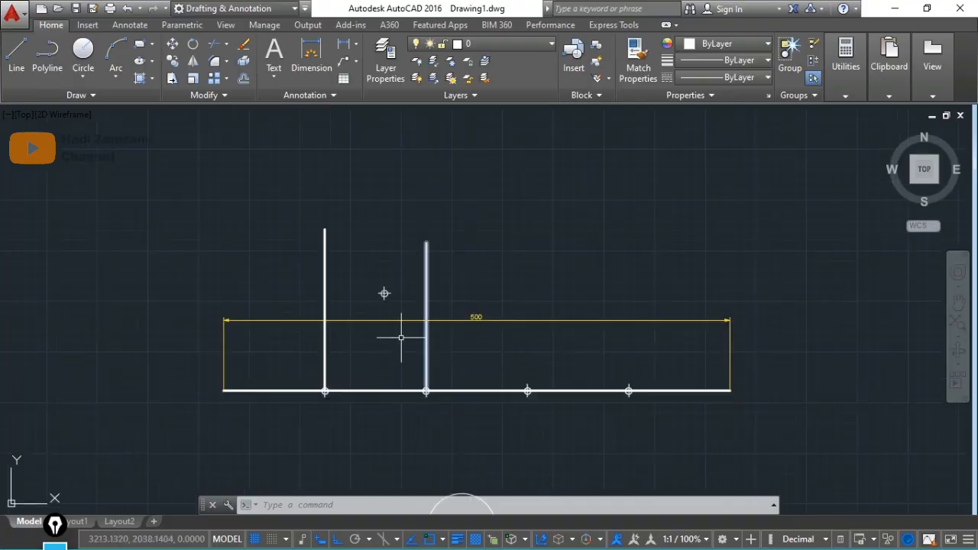